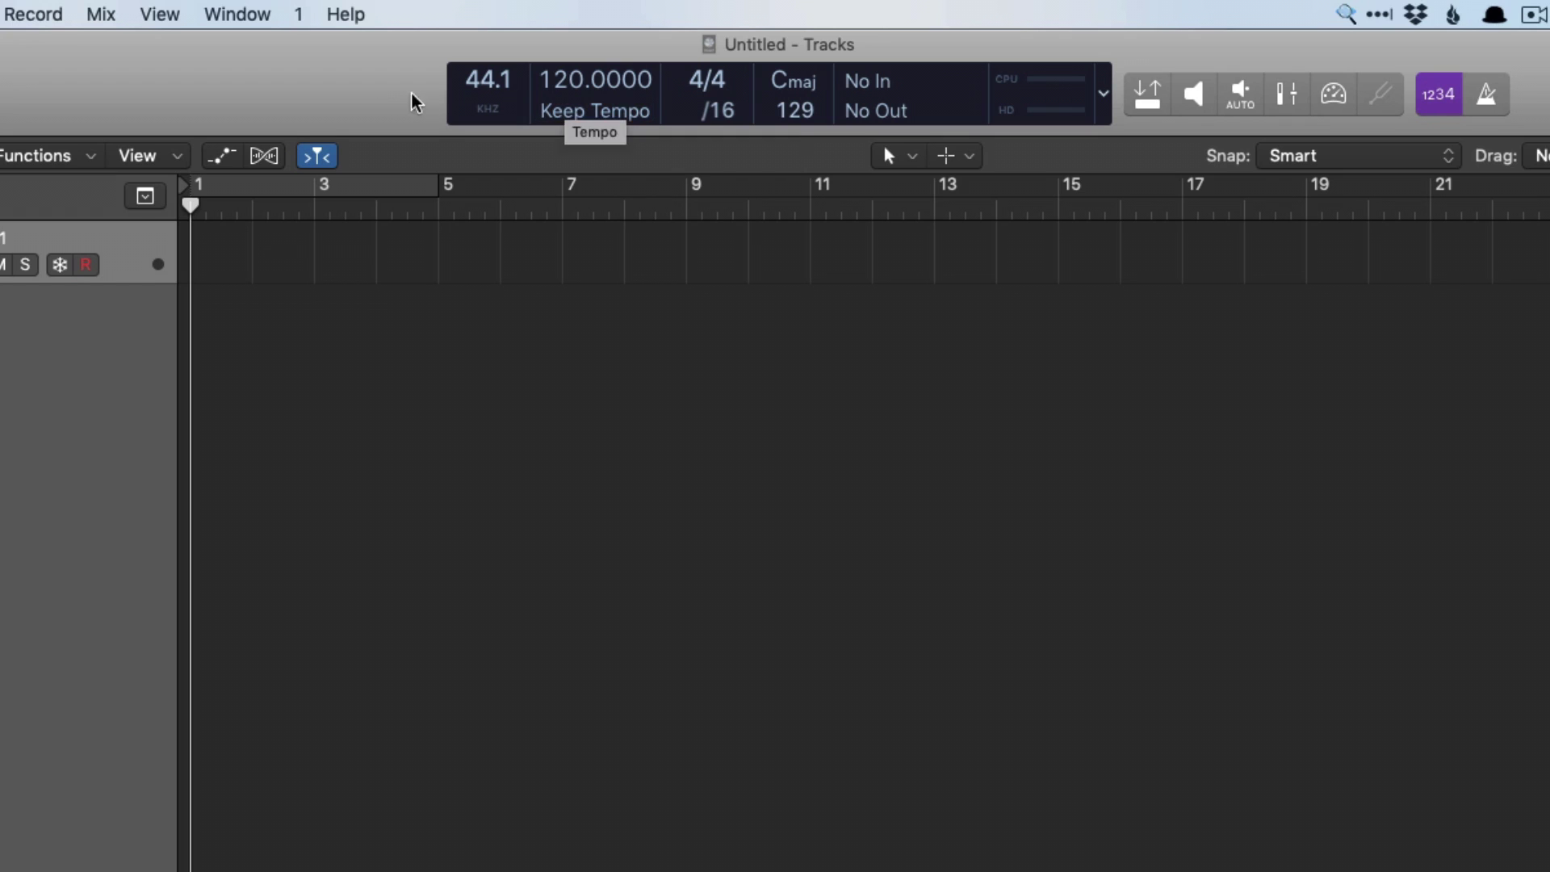
Return the control bar LCD display to the Custom layout, keeping the tempo field shown
right_click(354, 99)
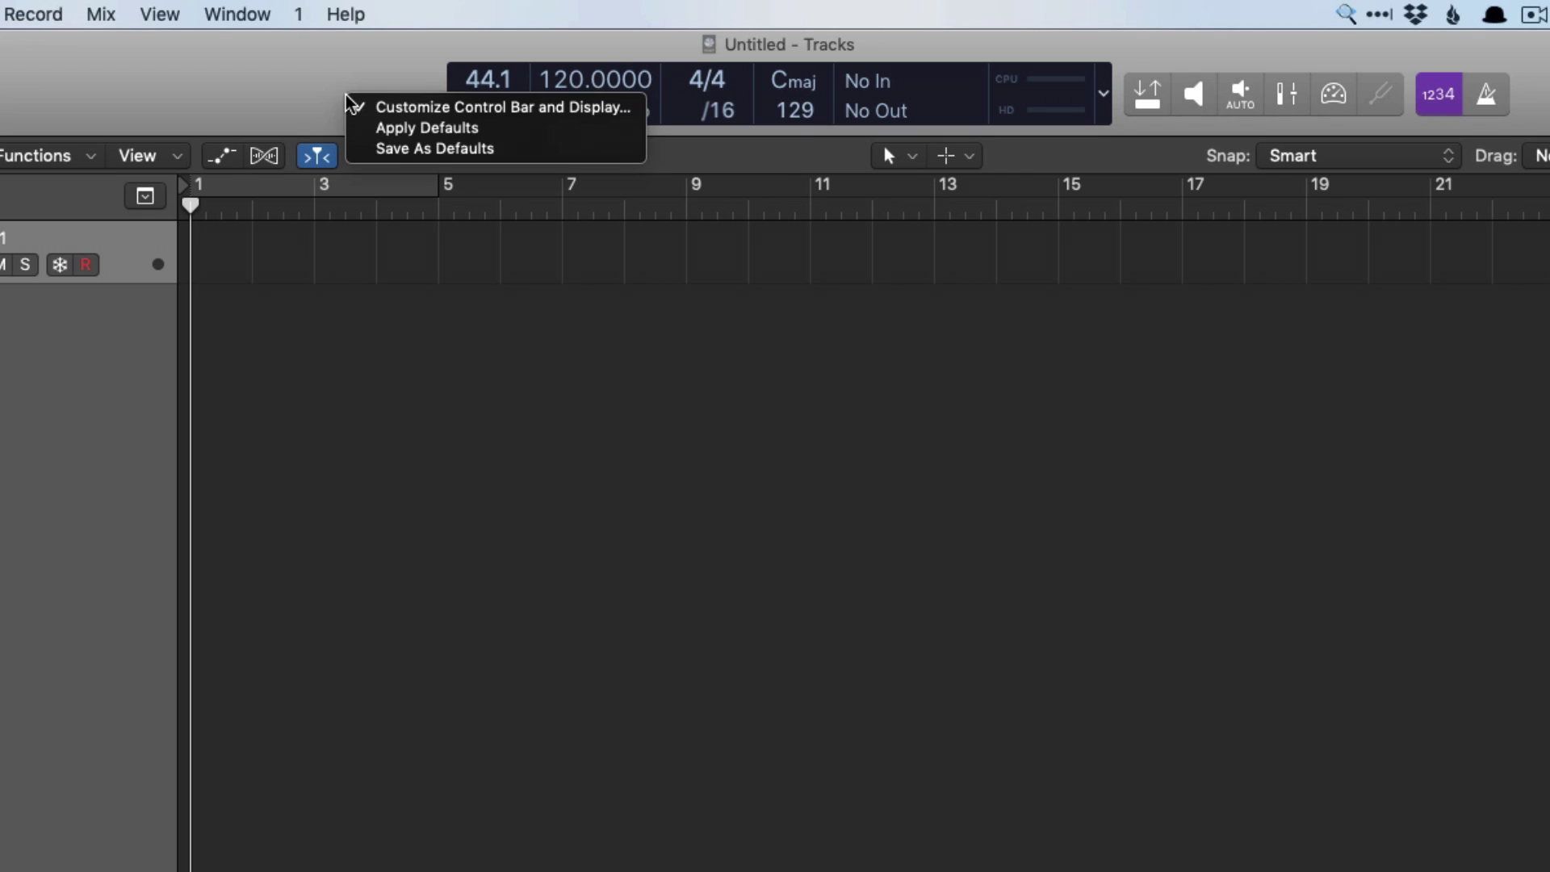
click(389, 108)
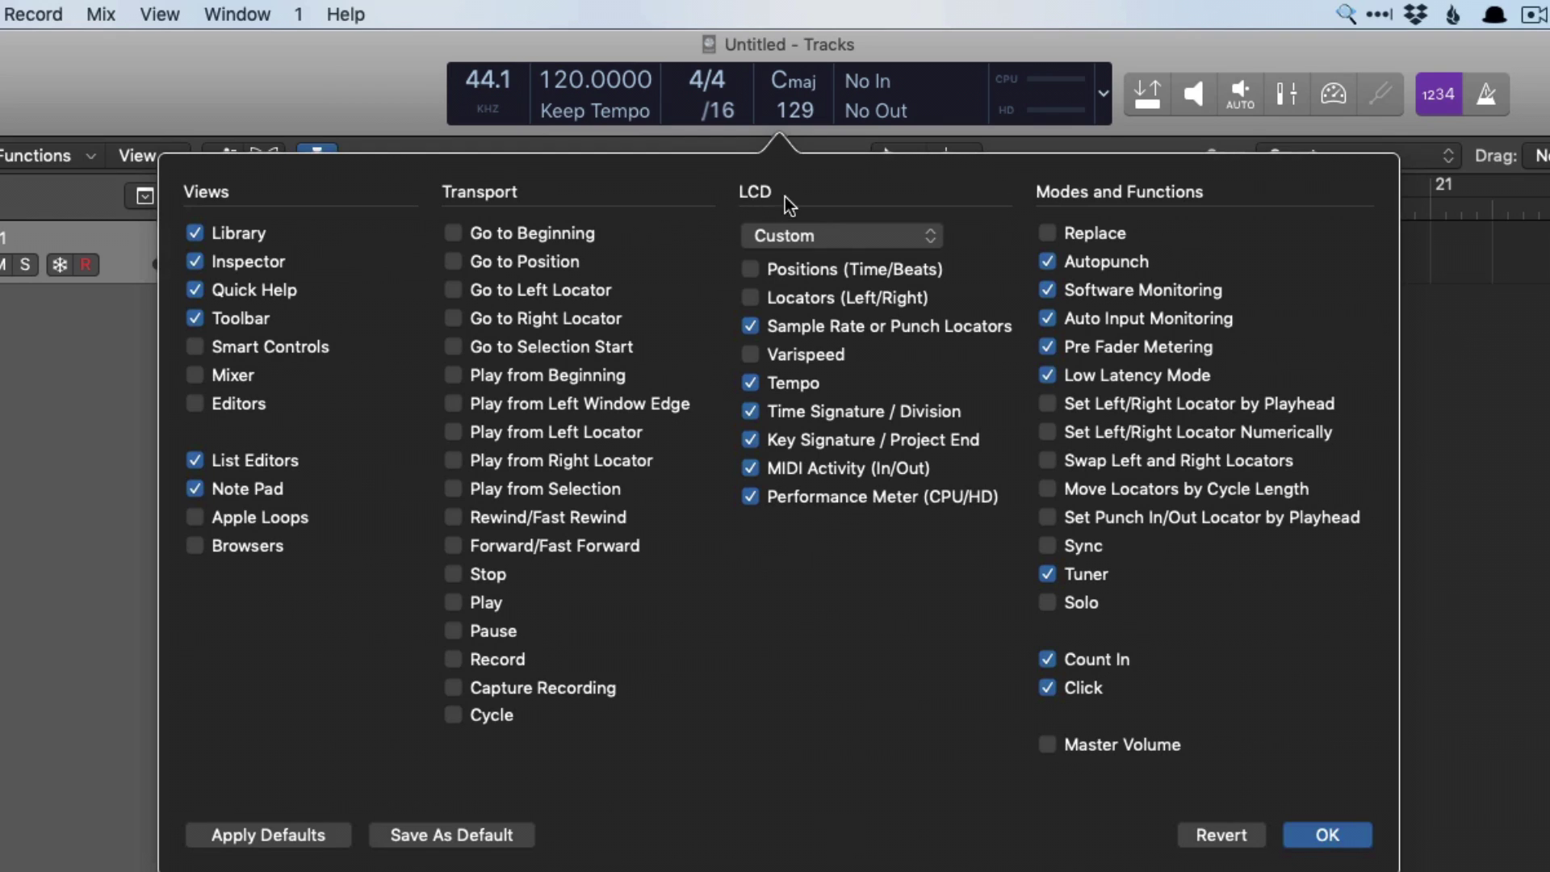
click(811, 236)
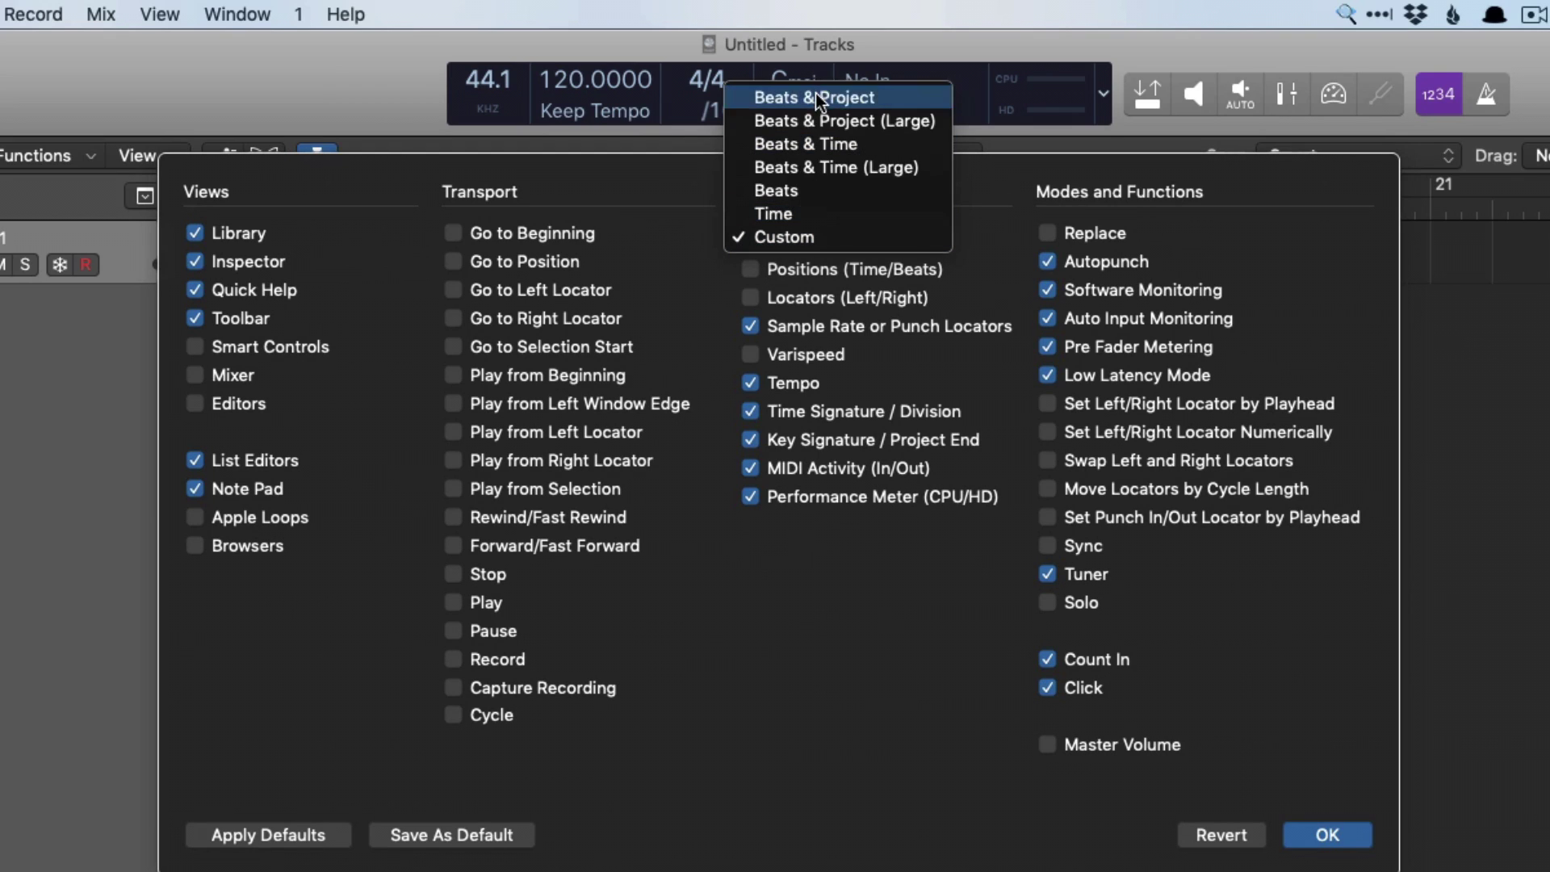
key(Escape)
click(843, 236)
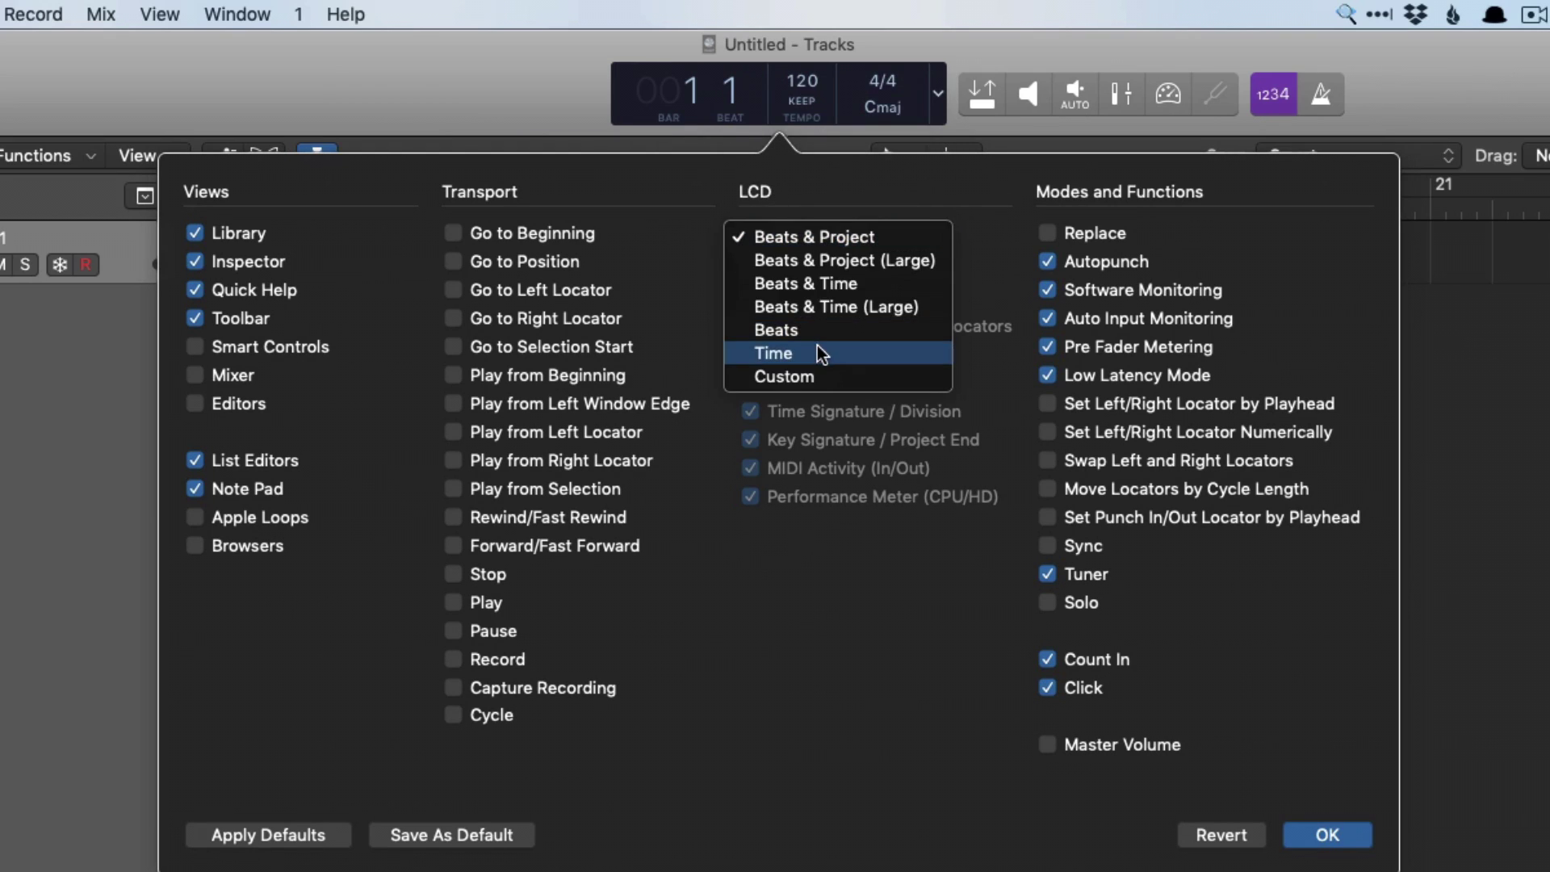
click(812, 373)
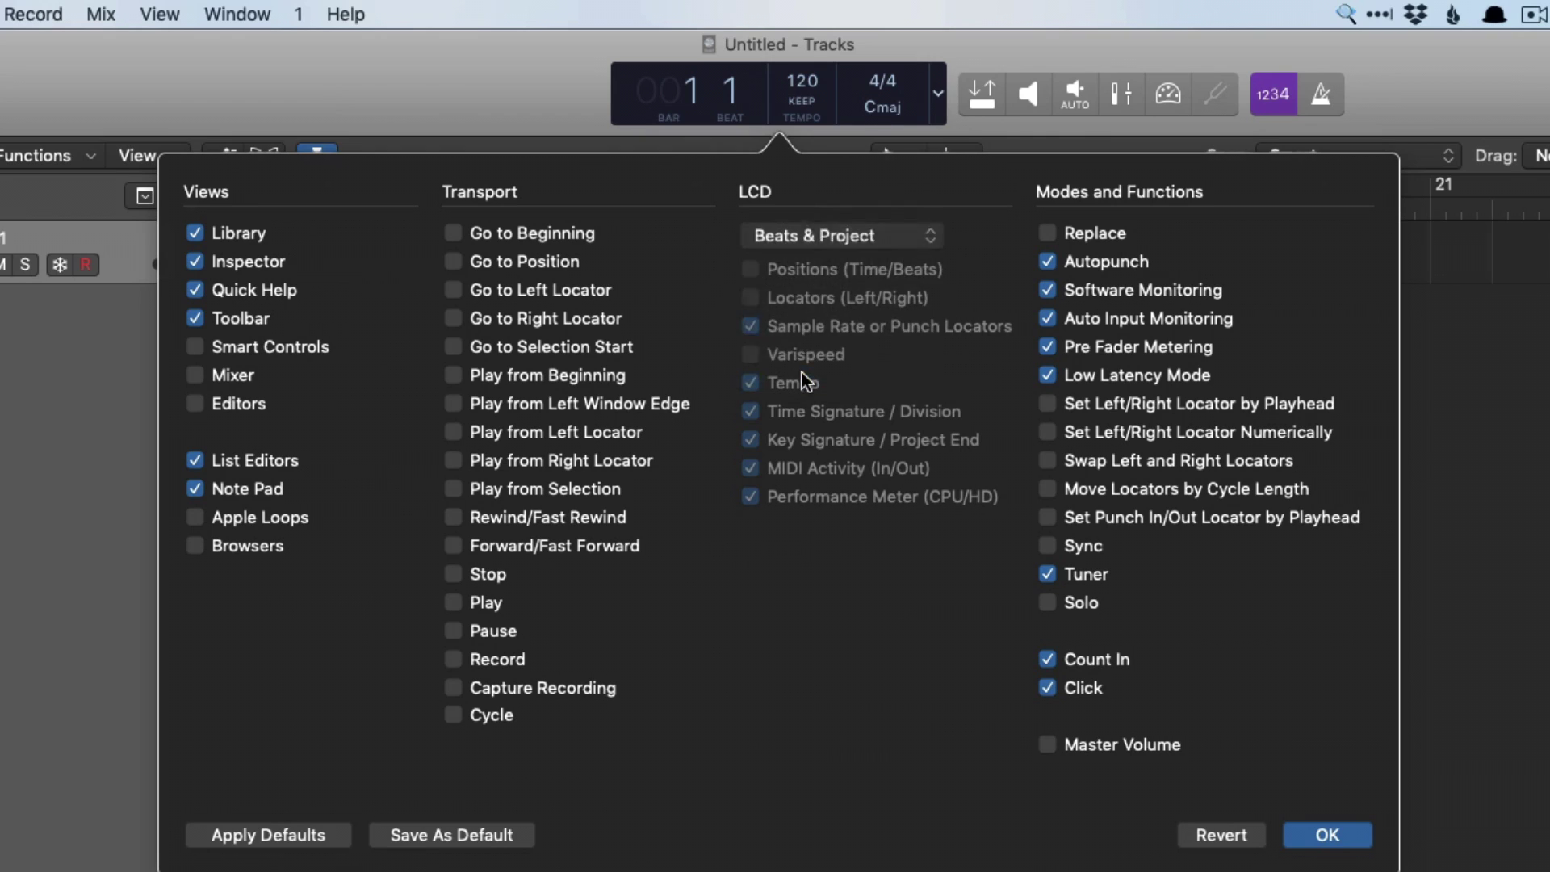
click(756, 382)
click(757, 383)
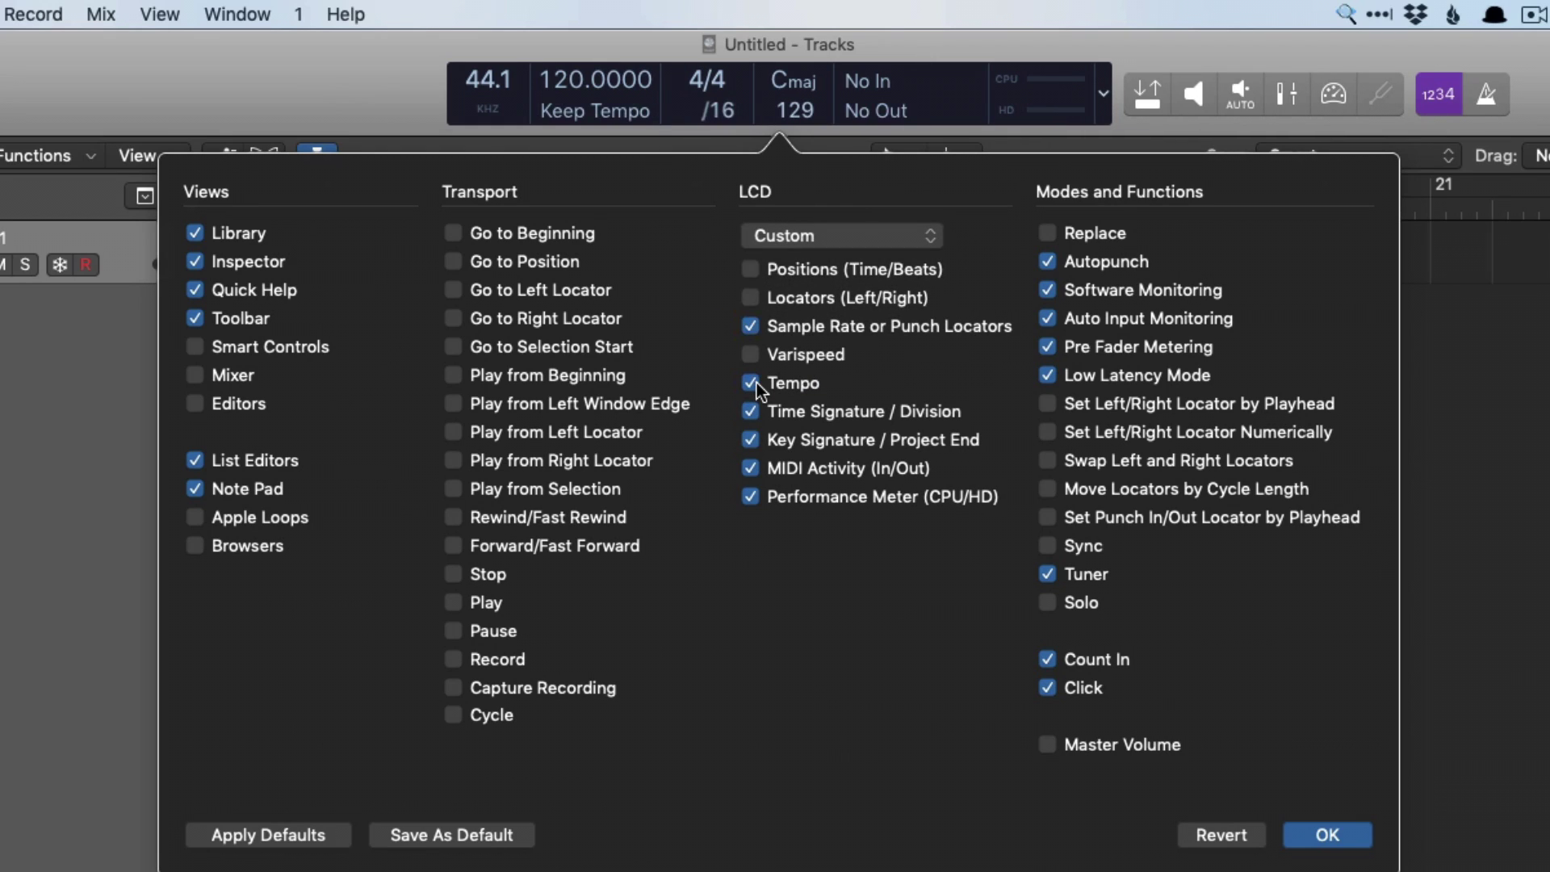
key(Return)
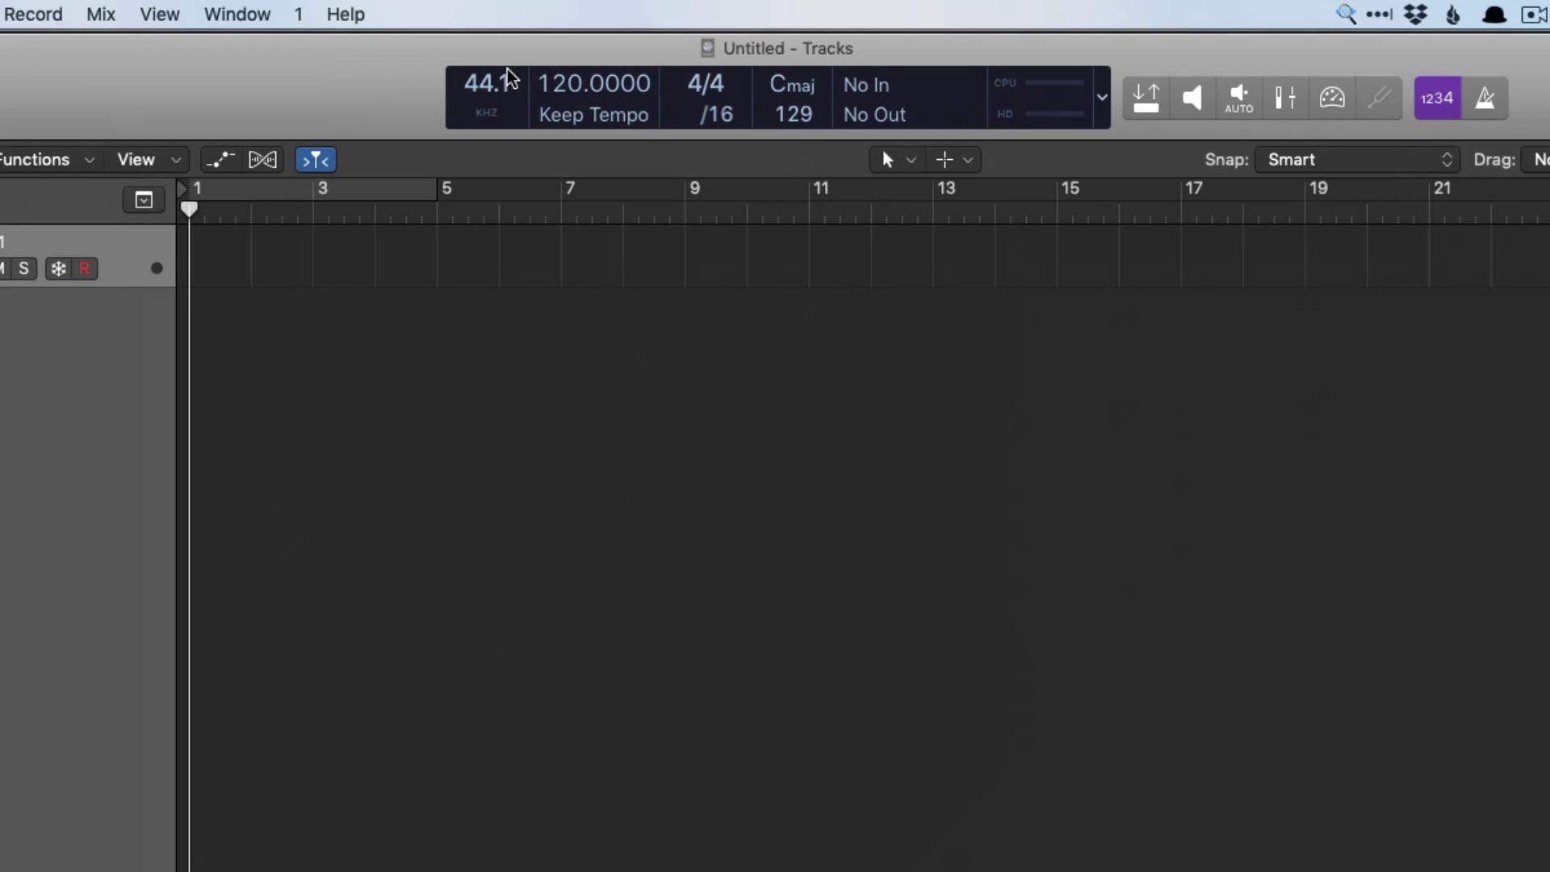
In Smart Tempo project settings, set Flex & Follow to On for new recordings and imported audio
click(640, 121)
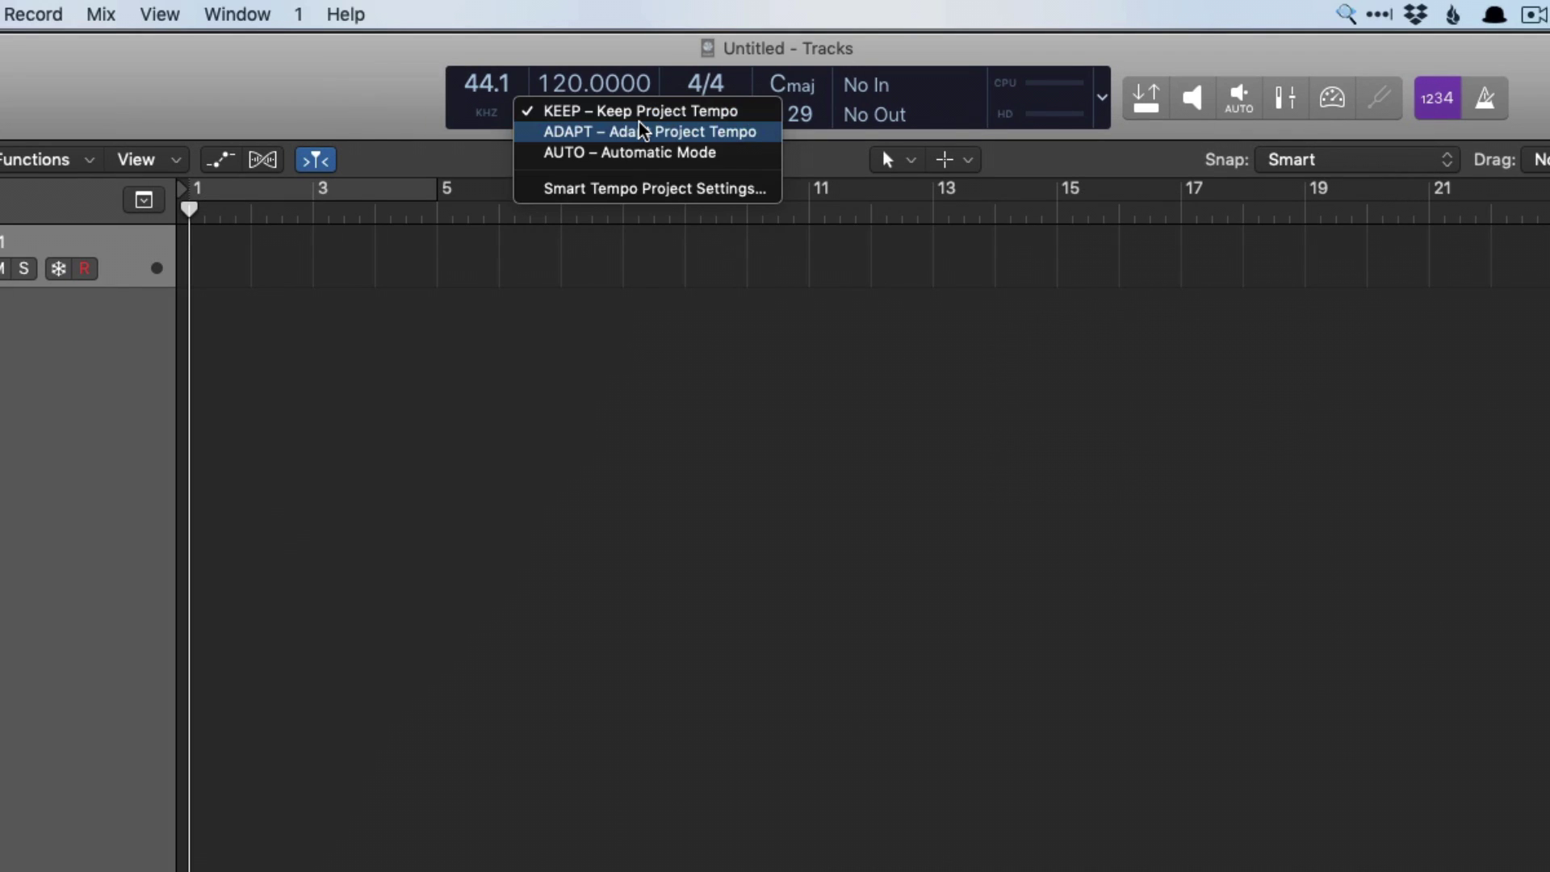
click(606, 187)
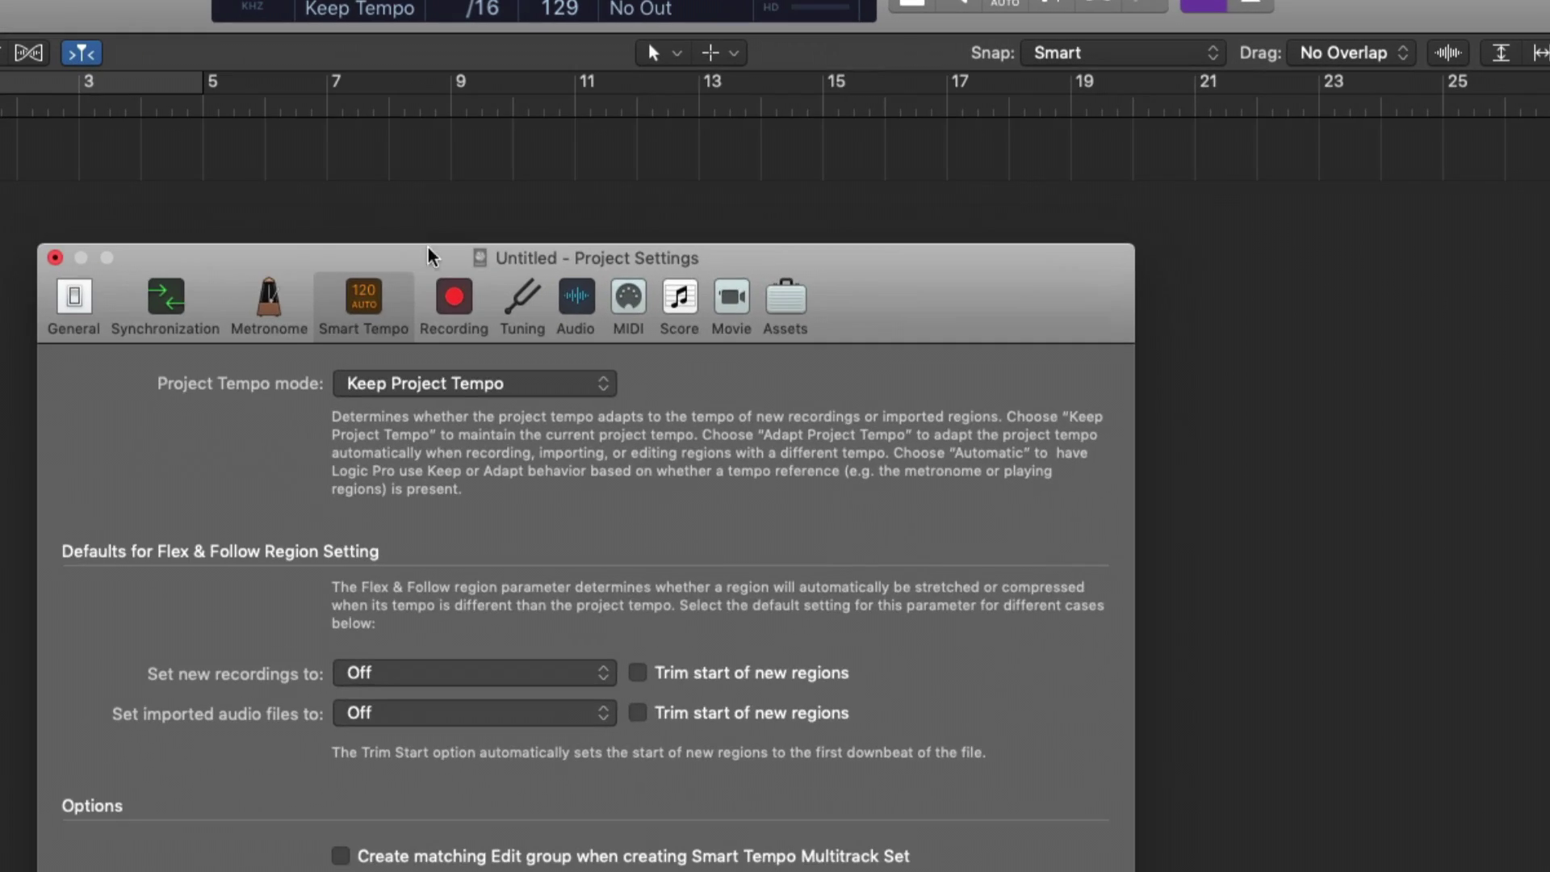
drag(607, 337, 906, 166)
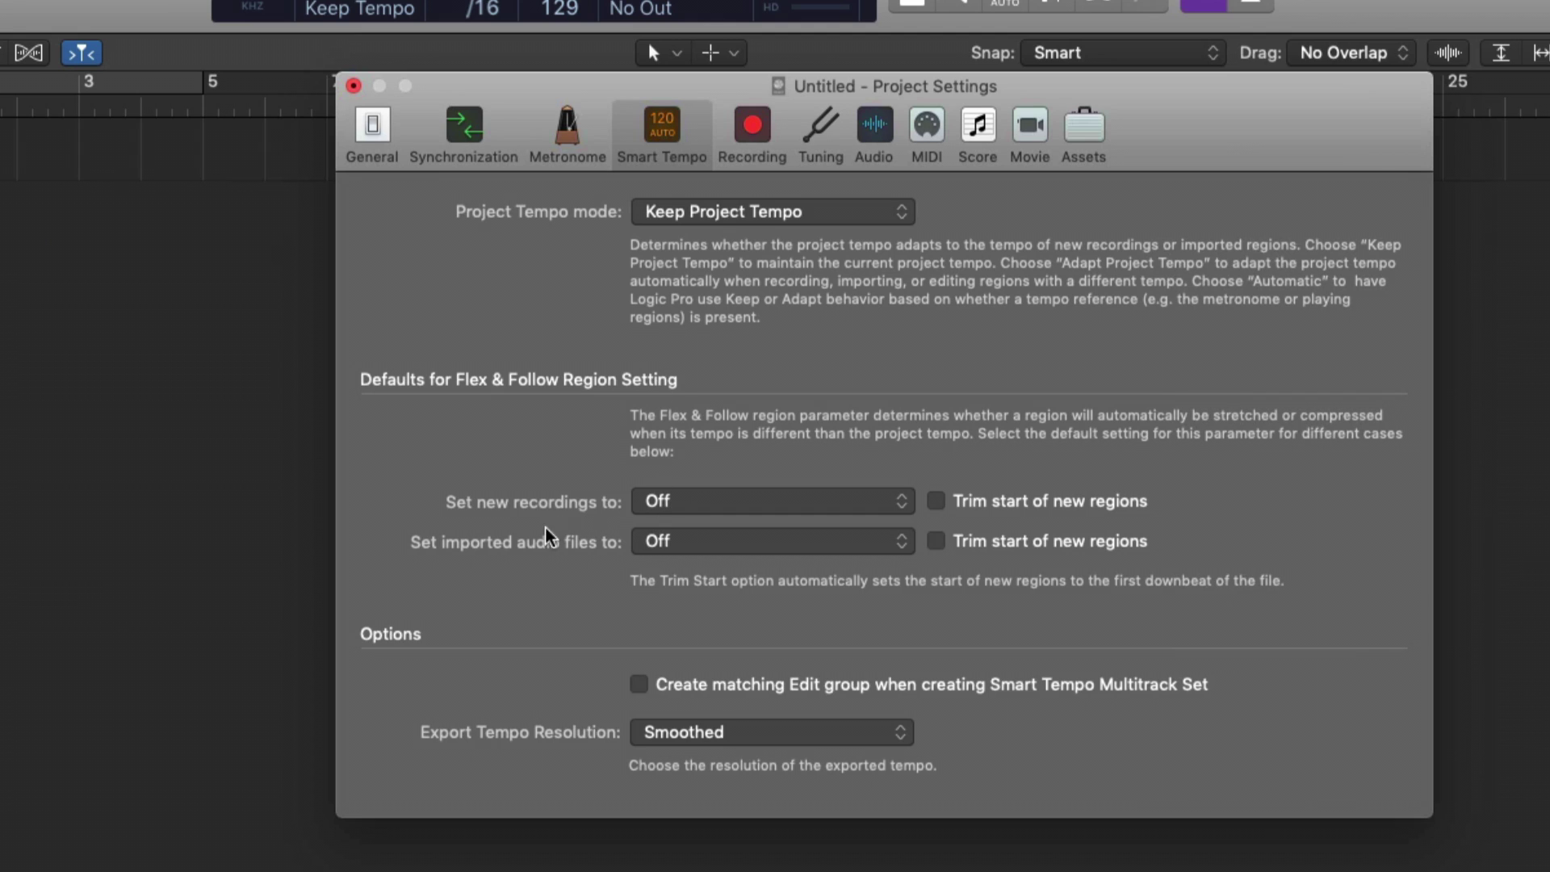
click(723, 505)
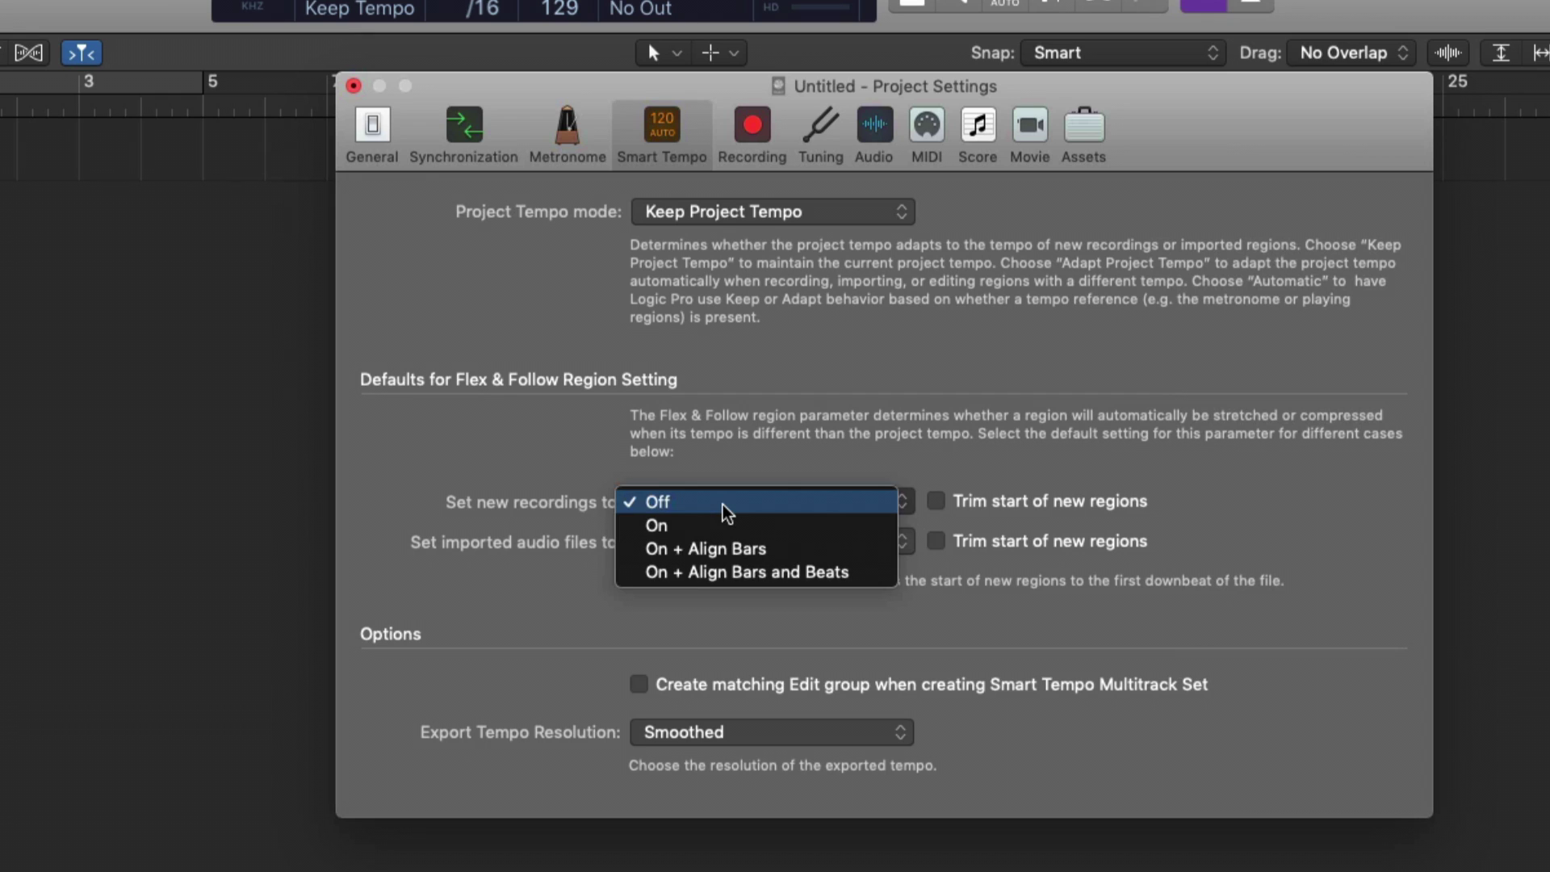
click(729, 526)
click(723, 503)
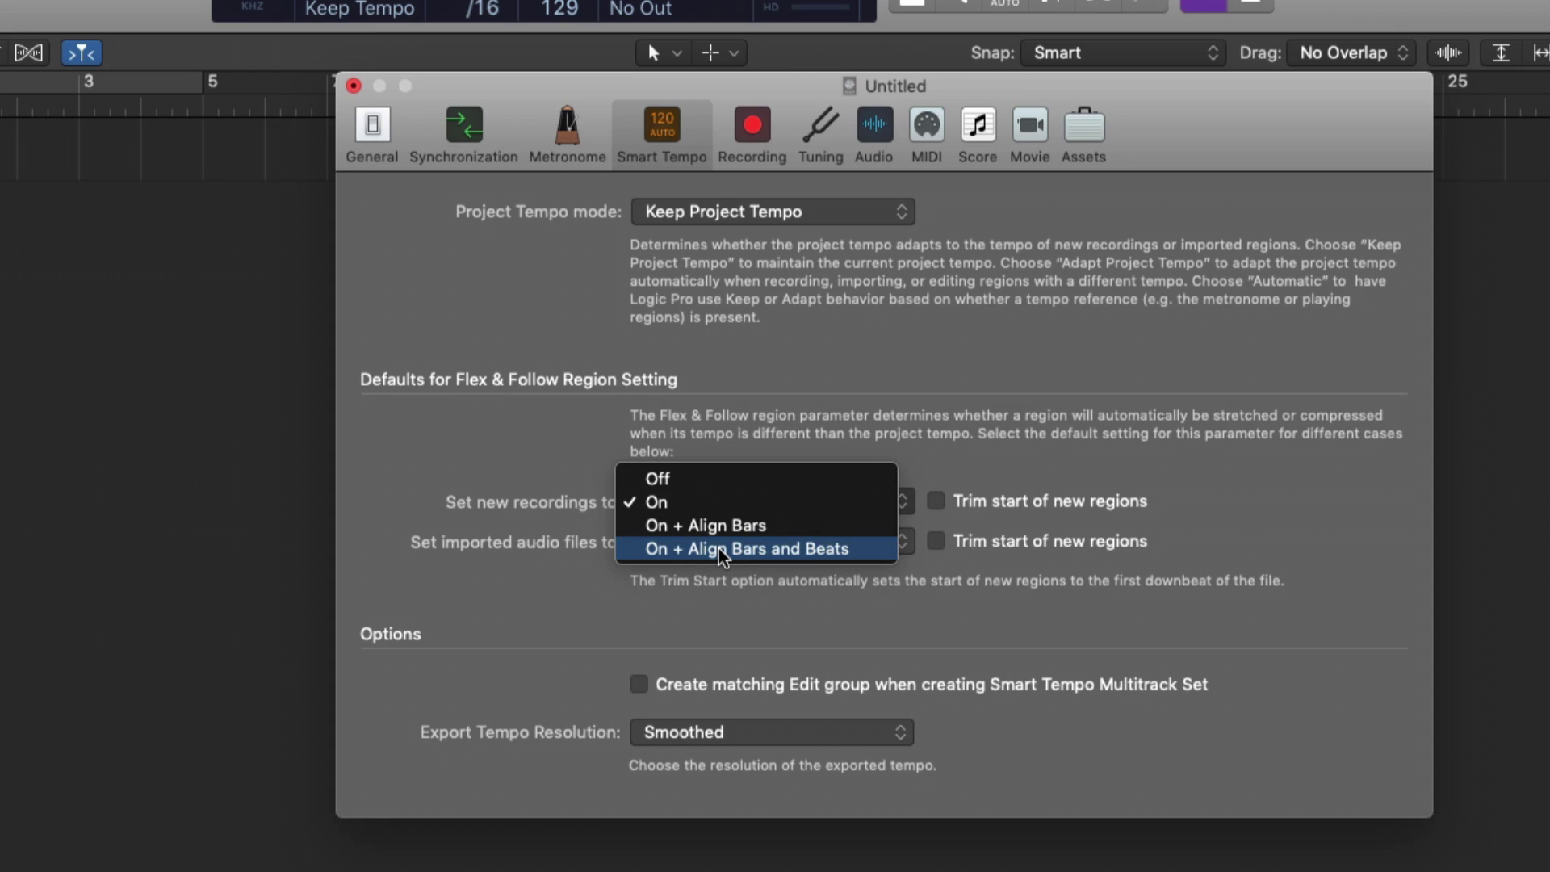
click(537, 471)
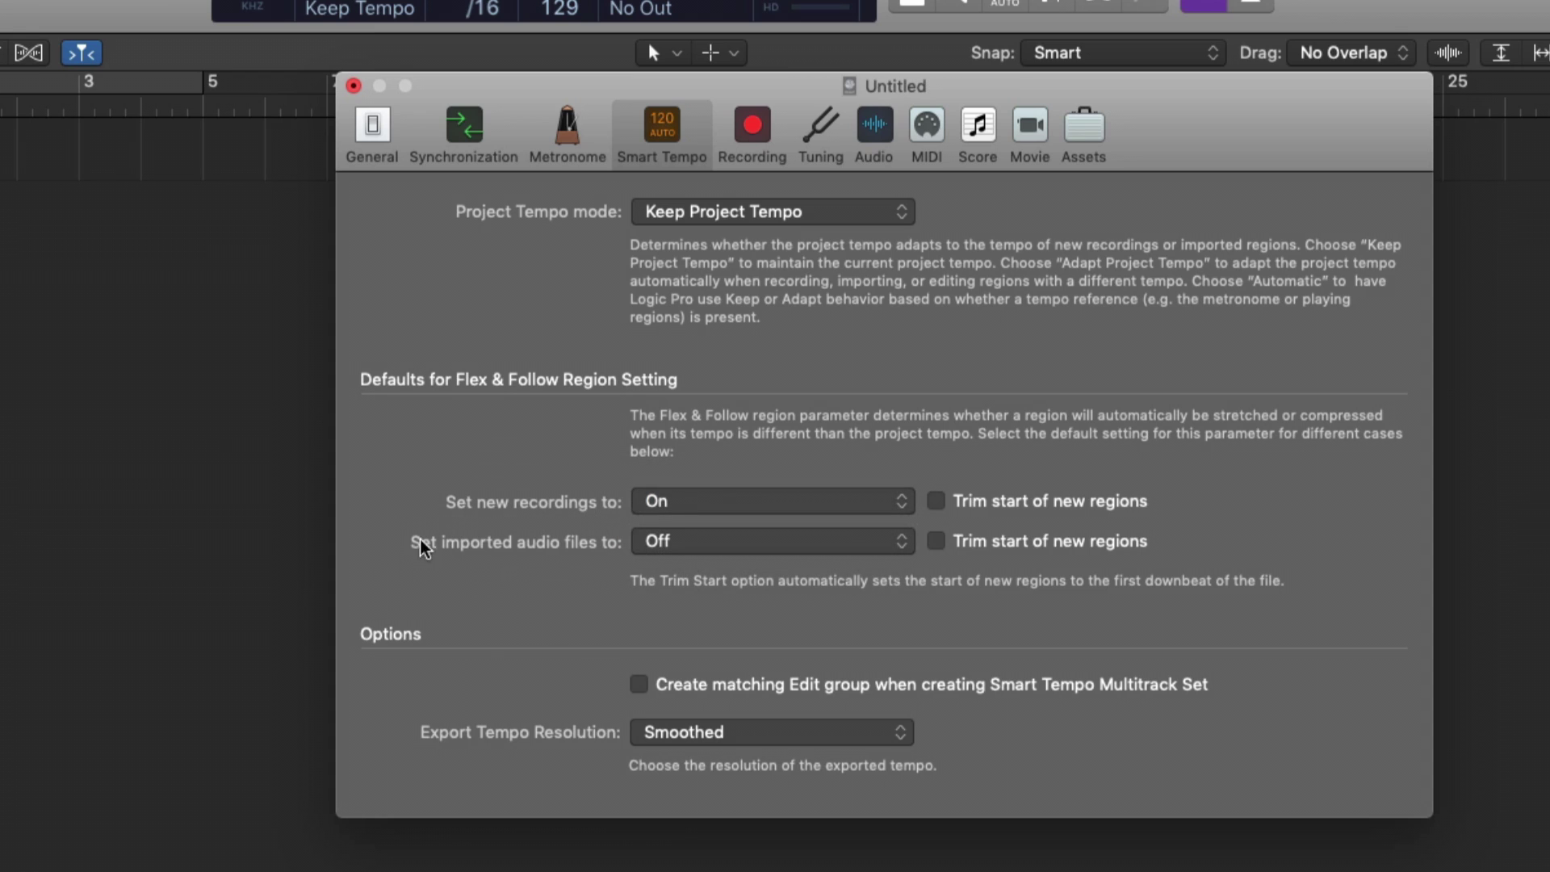
click(658, 543)
click(661, 564)
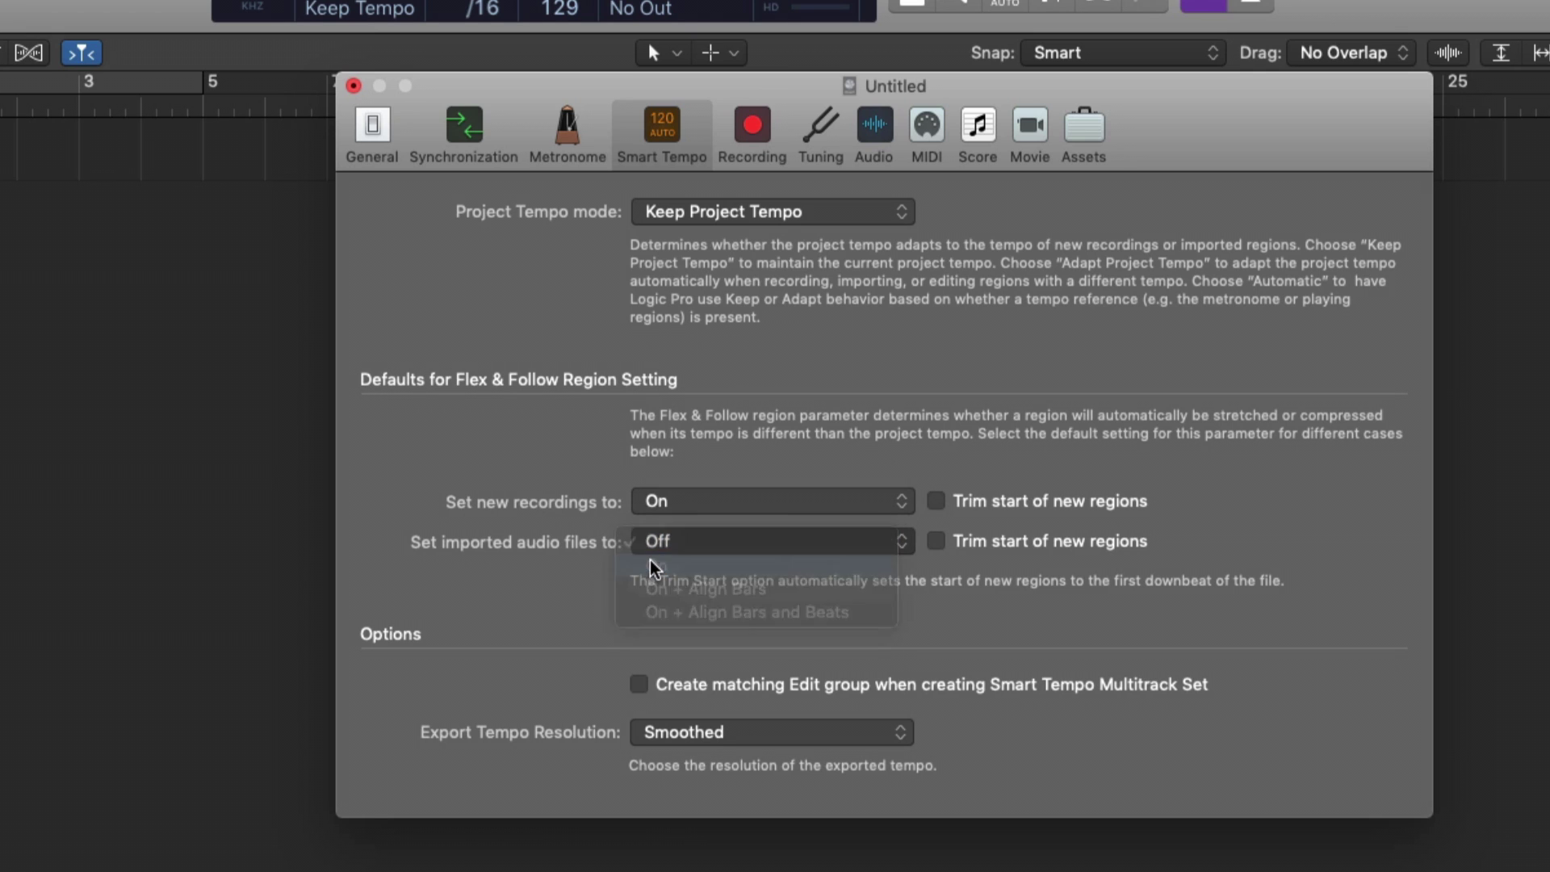
Close Smart Tempo settings and drag all three WAV files from Finder's Audio Files into Logic
click(355, 87)
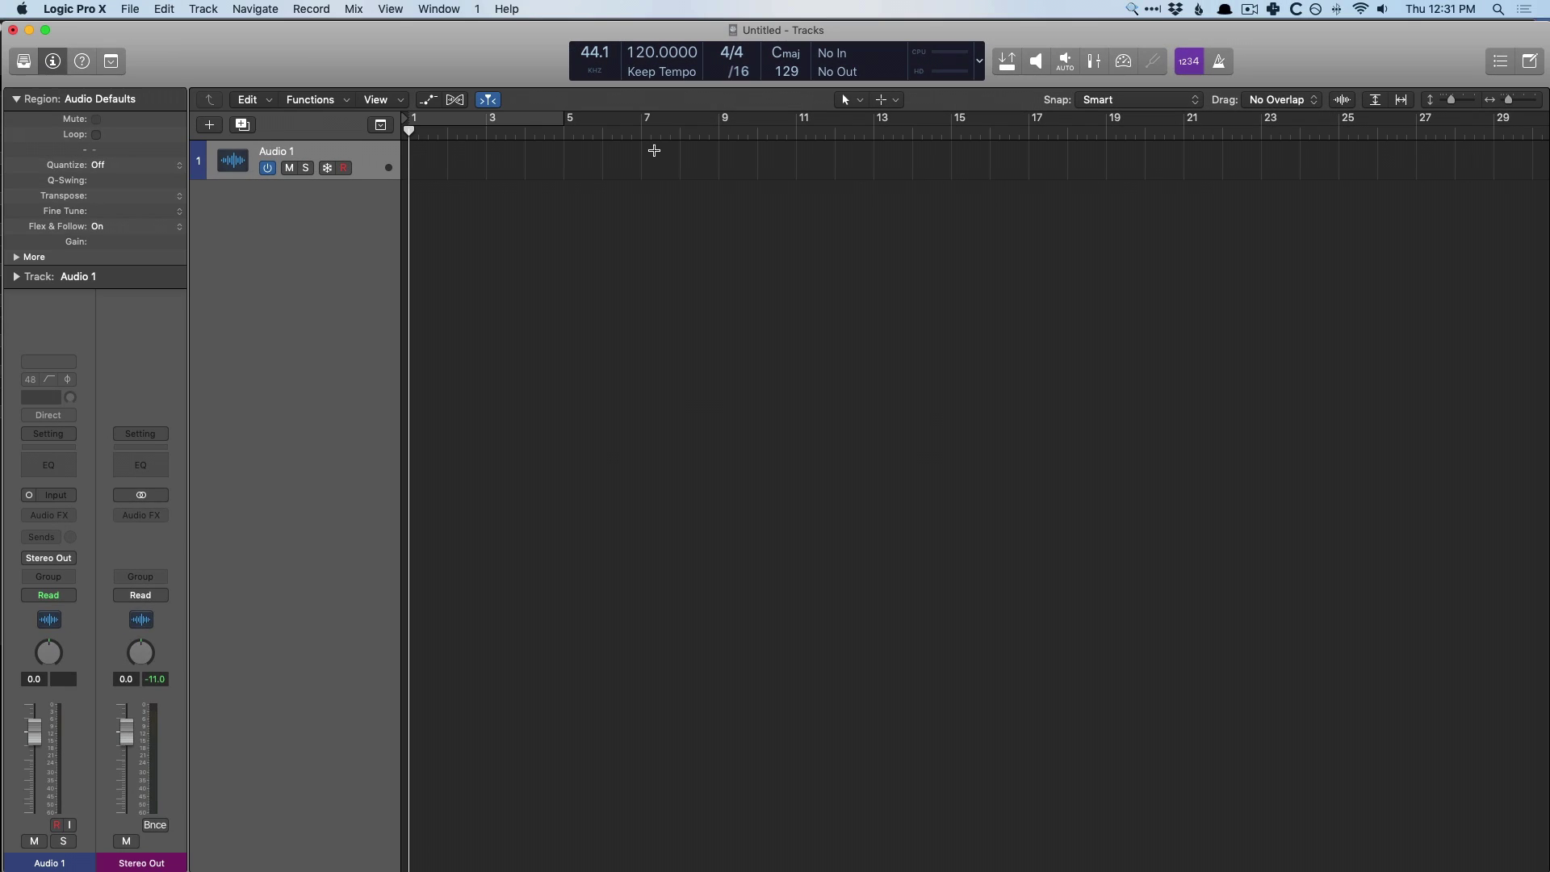
key(super+Tab)
key(Tab)
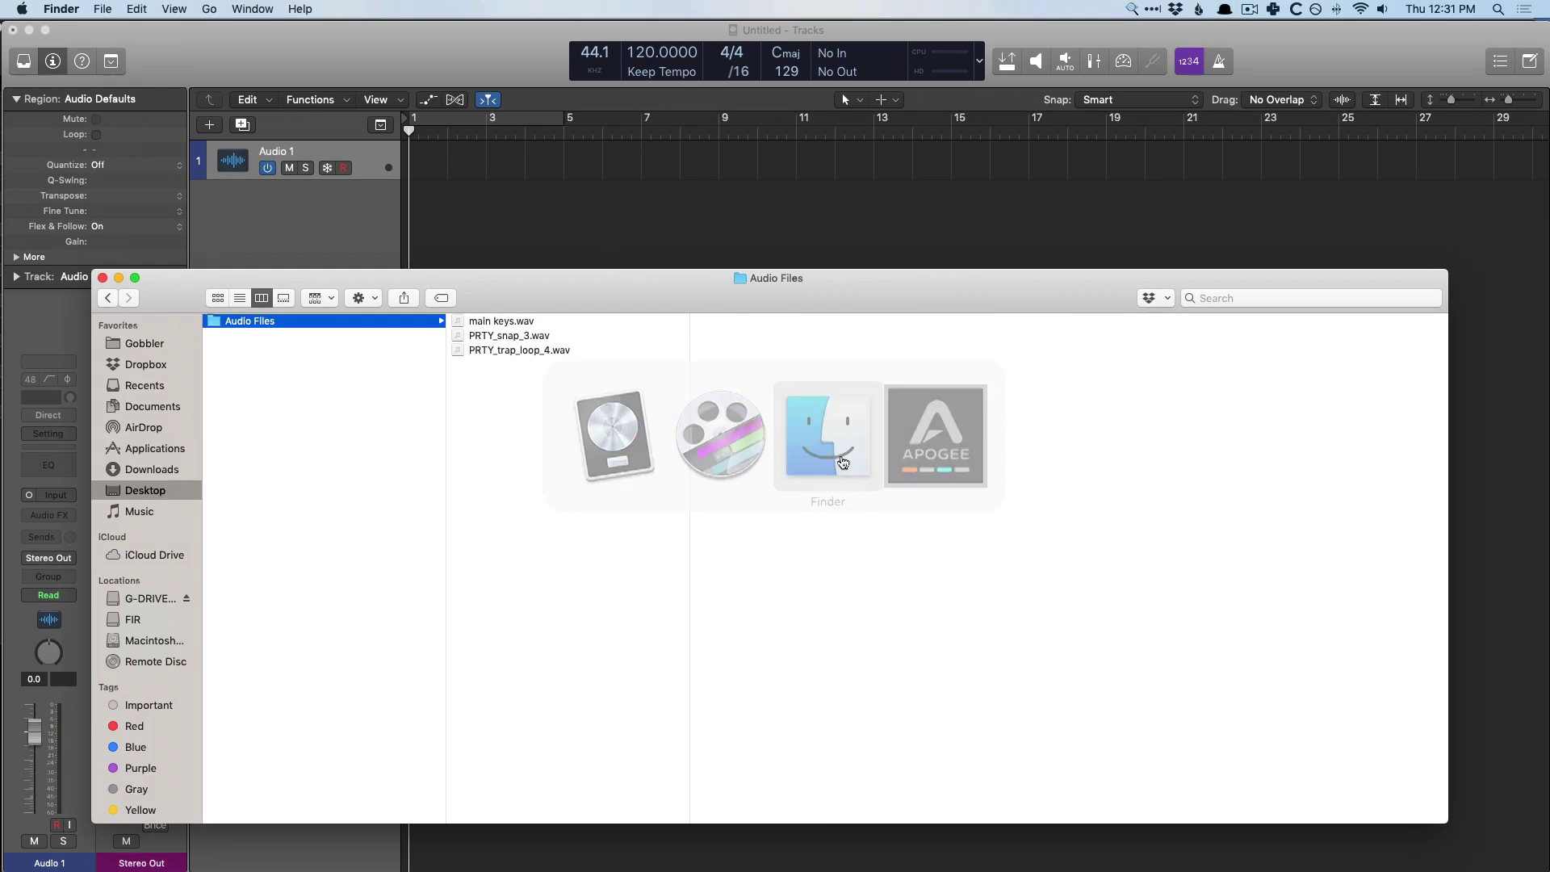
key(super+a)
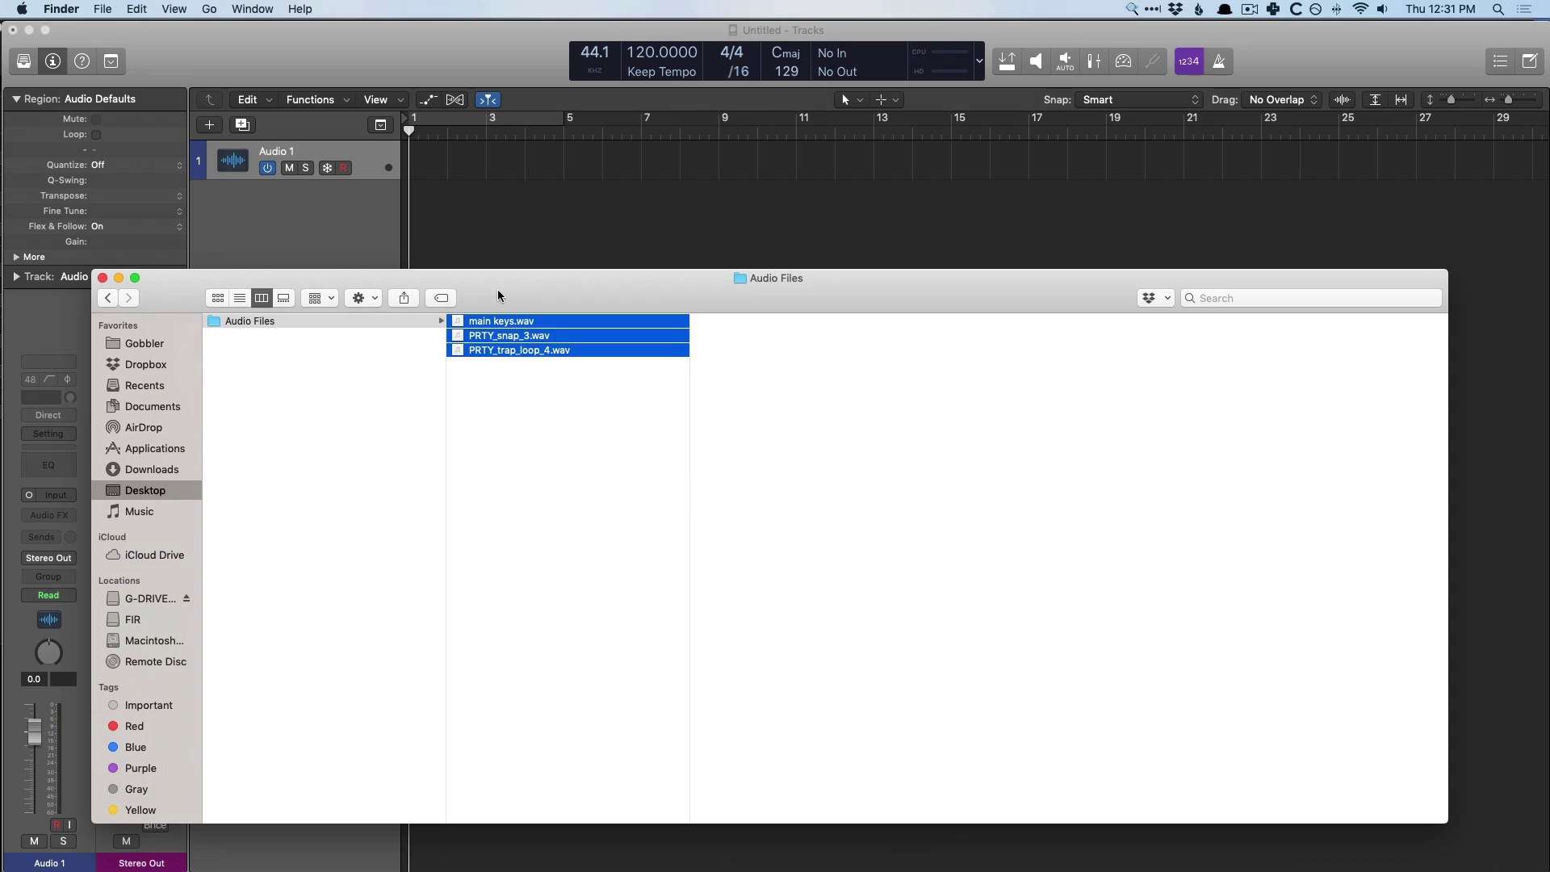
drag(484, 291, 410, 258)
Add the three files as new tracks, delete the empty Audio 1 track, and zoom into the opening bars
click(705, 231)
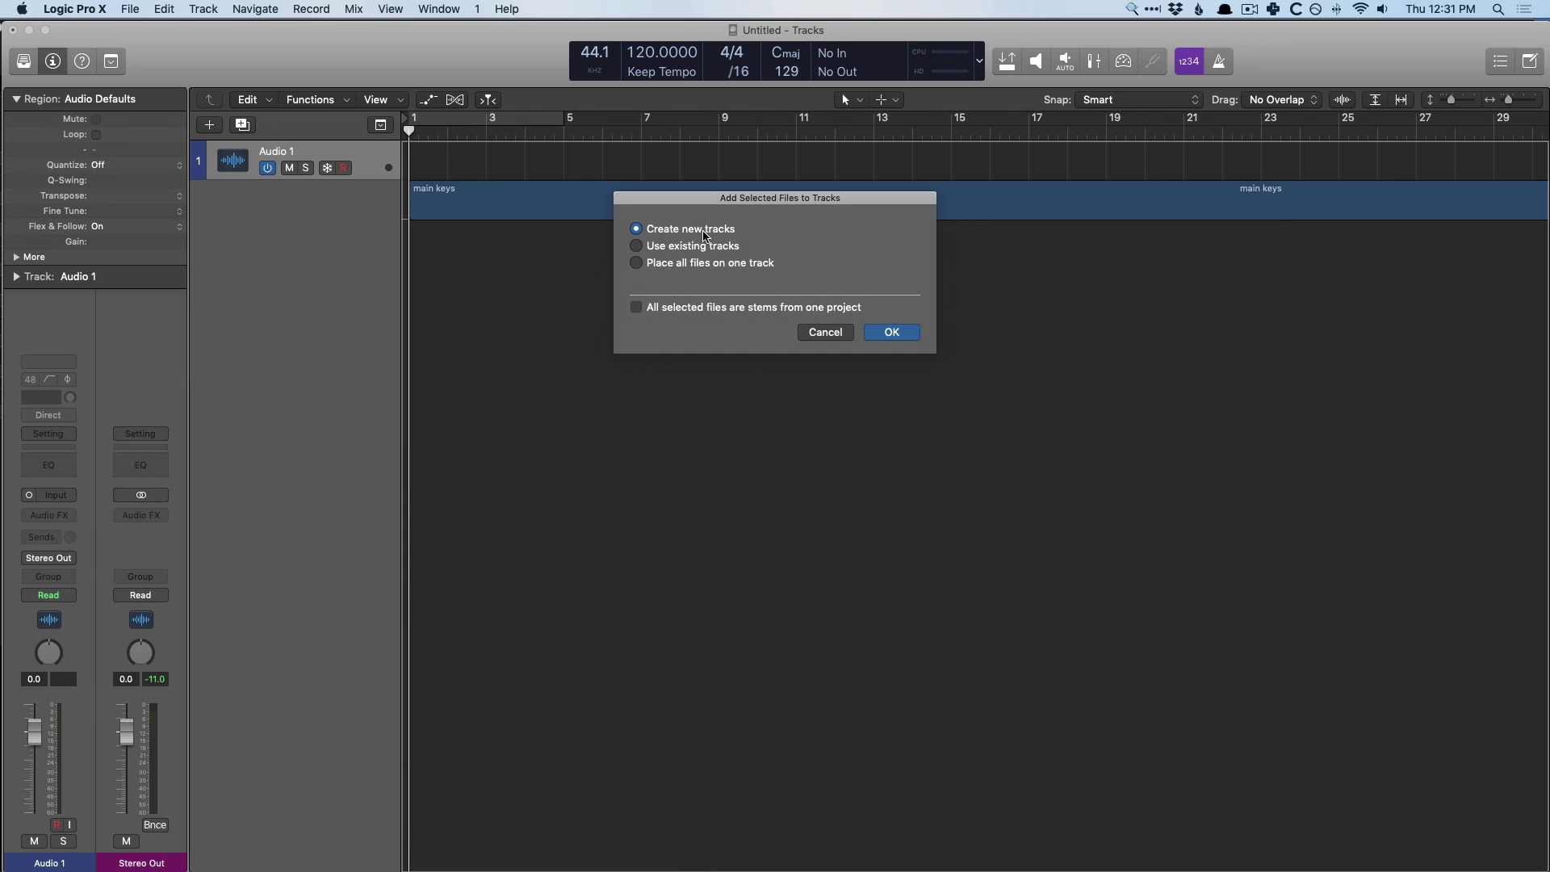
click(899, 334)
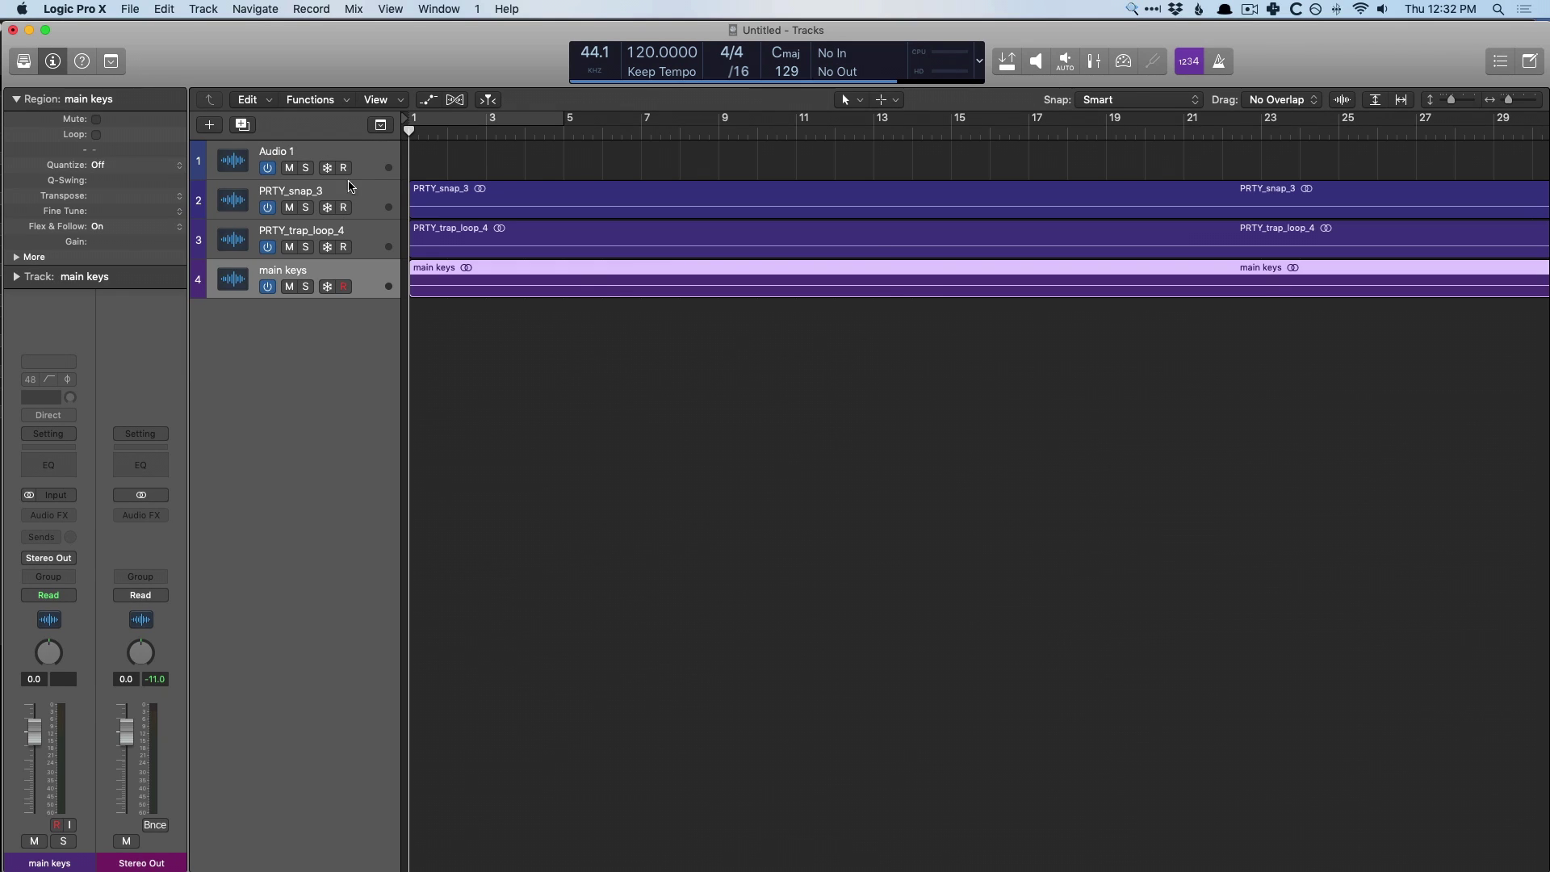
click(363, 169)
key(super+BackSpace)
key(z)
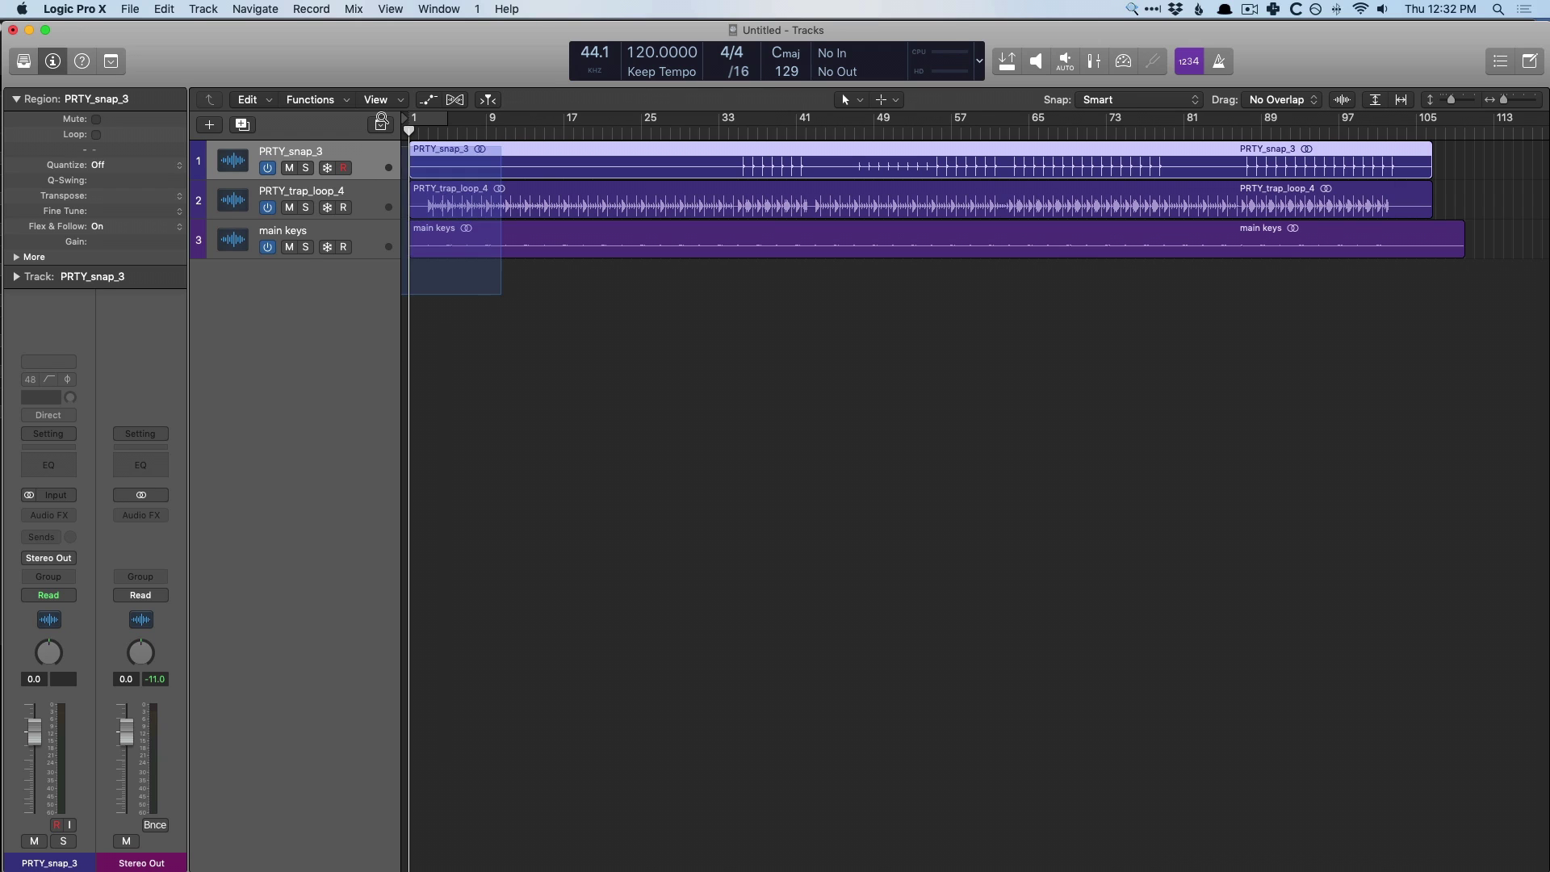
drag(485, 291, 408, 150)
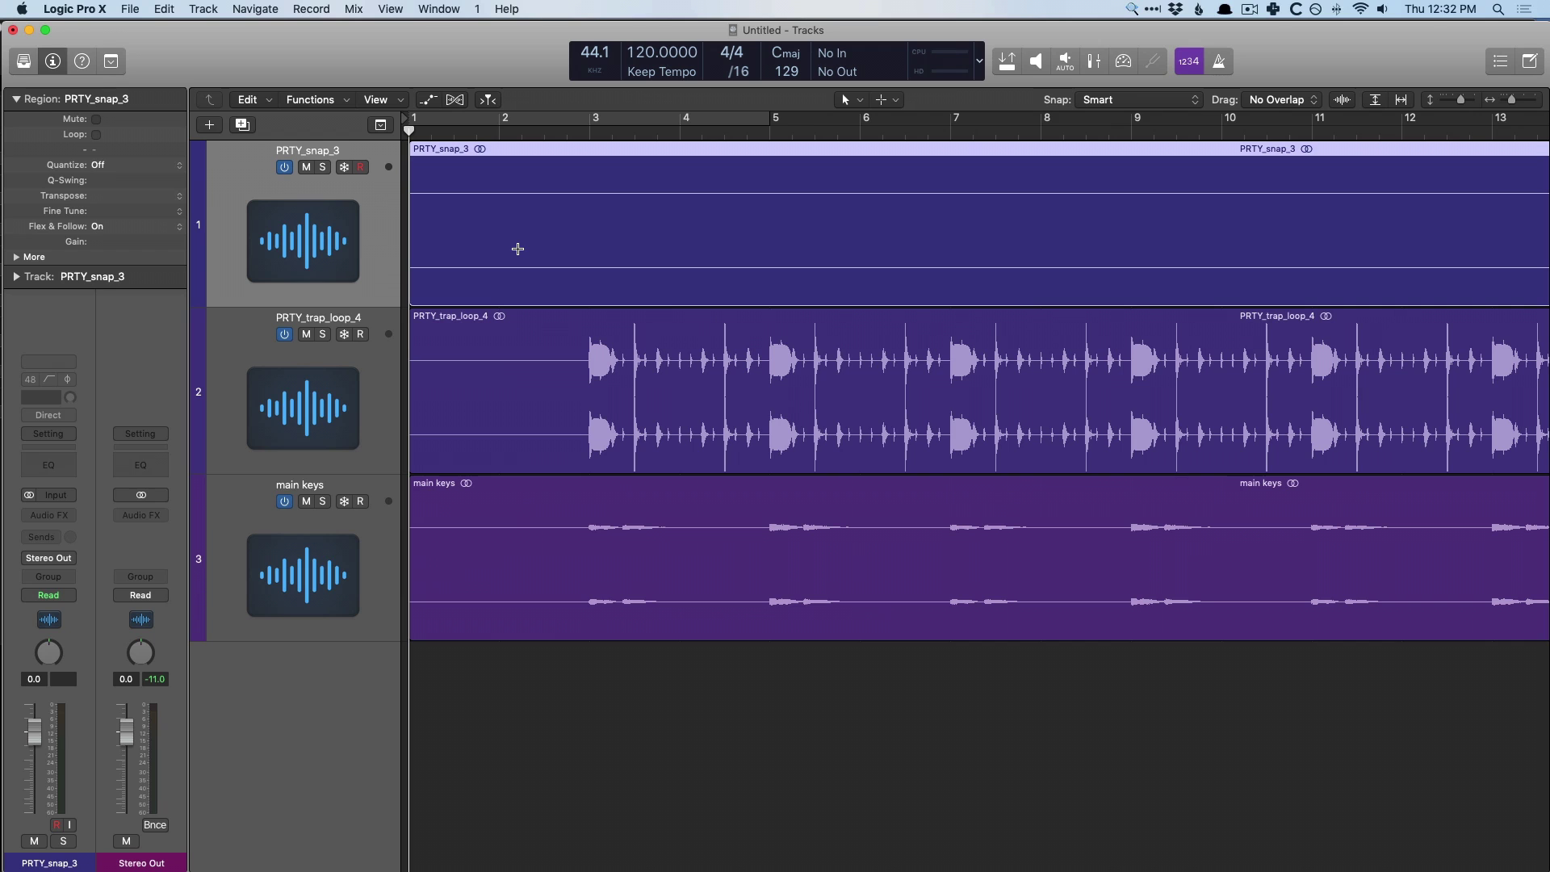
Show the Flex view and zoom in on a few bars of PRTY_trap_loop_4
click(455, 99)
scroll(618, 365, right, 5)
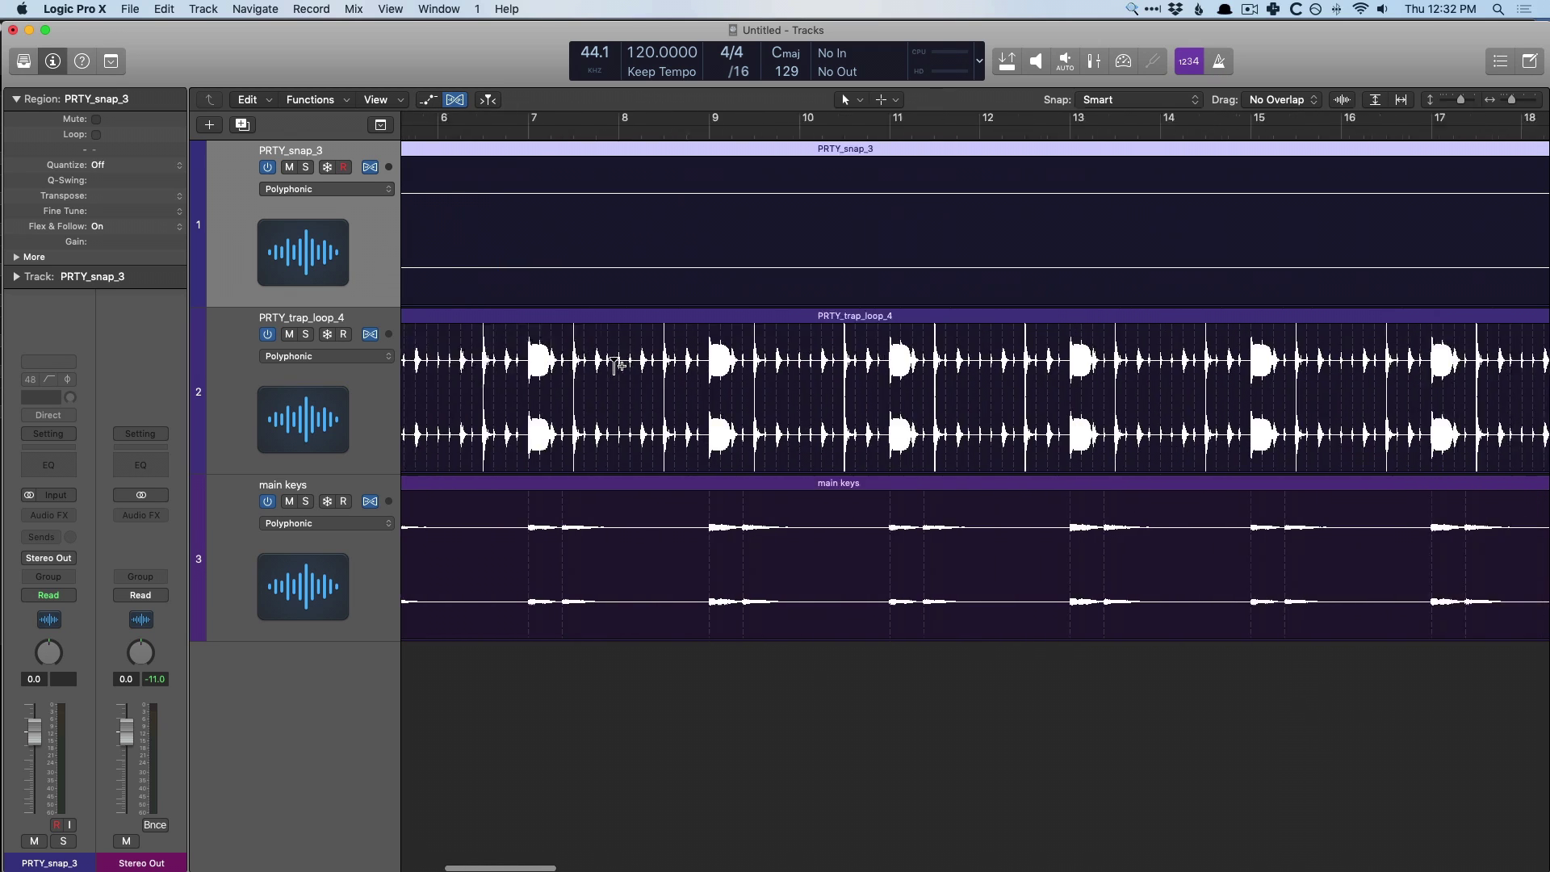
scroll(618, 365, right, 2)
scroll(615, 367, down, 8)
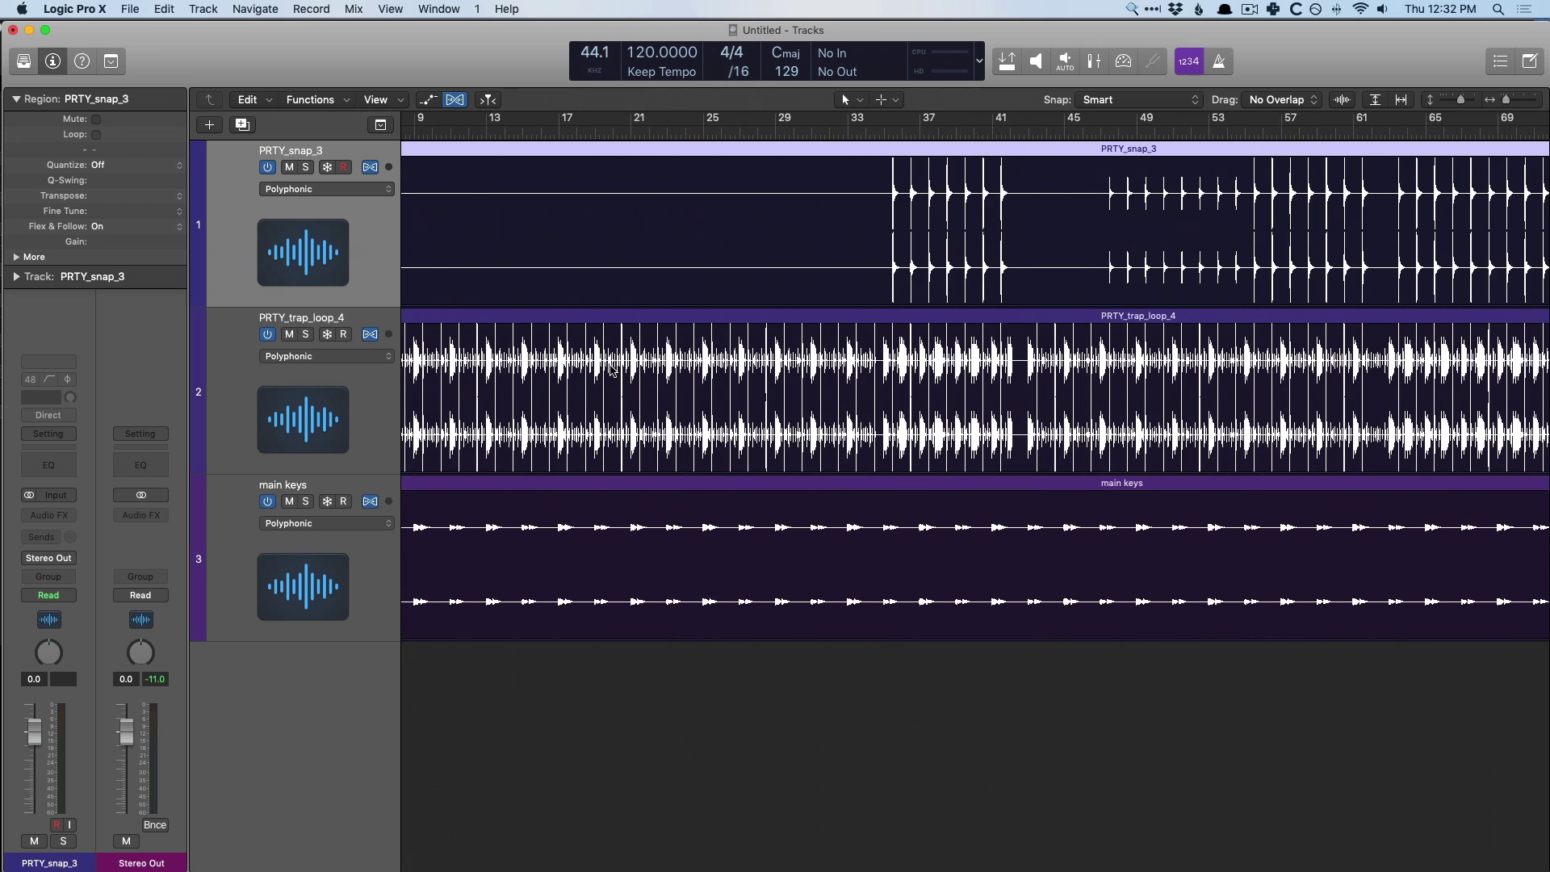
scroll(613, 371, right, 2)
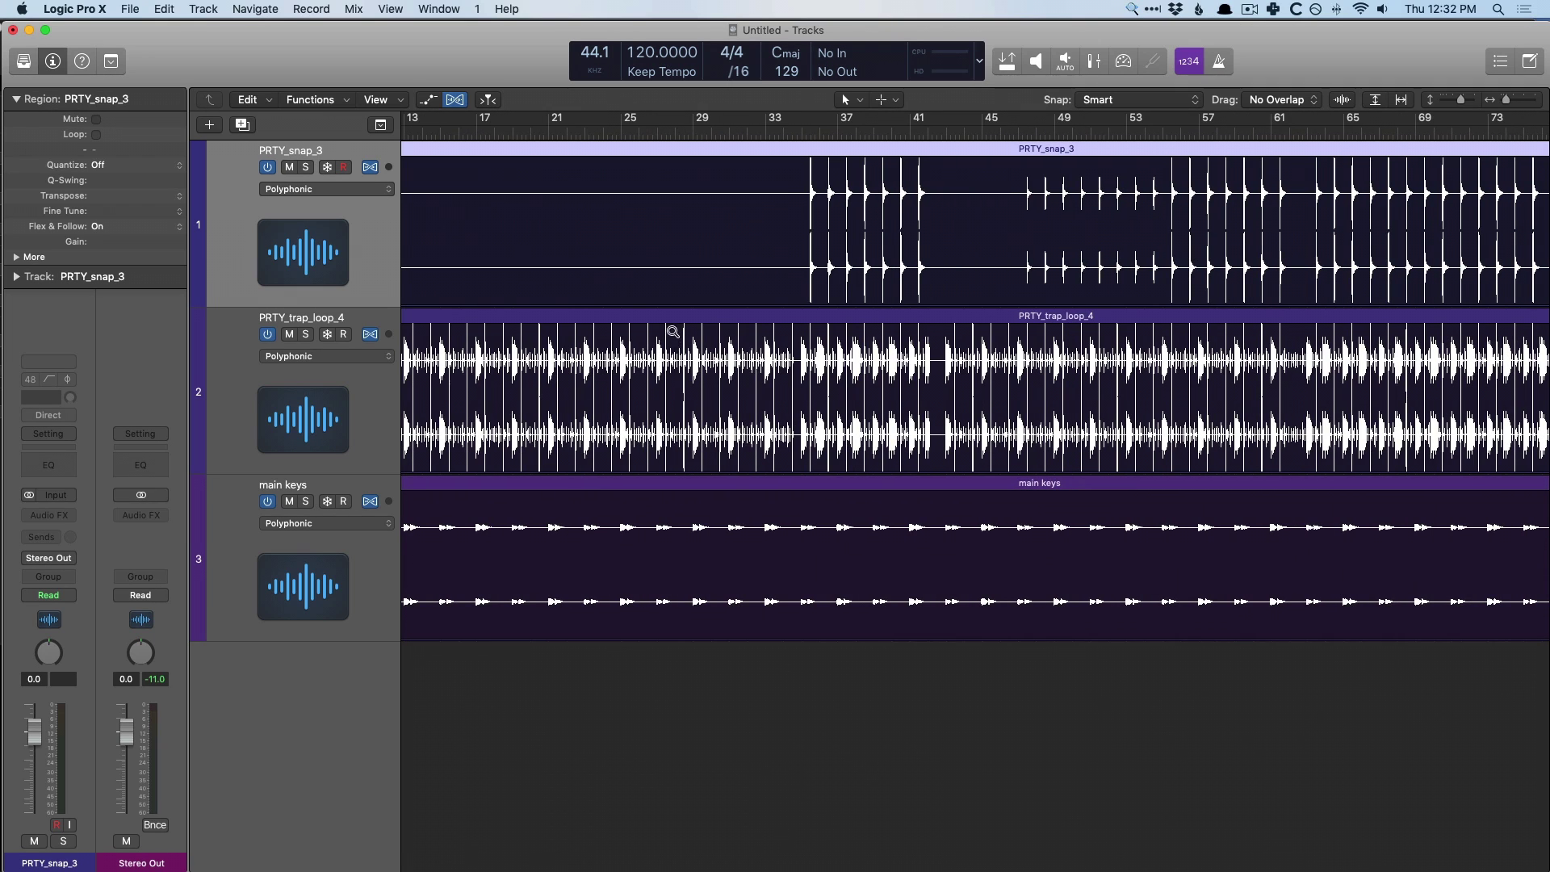
drag(673, 331, 759, 448)
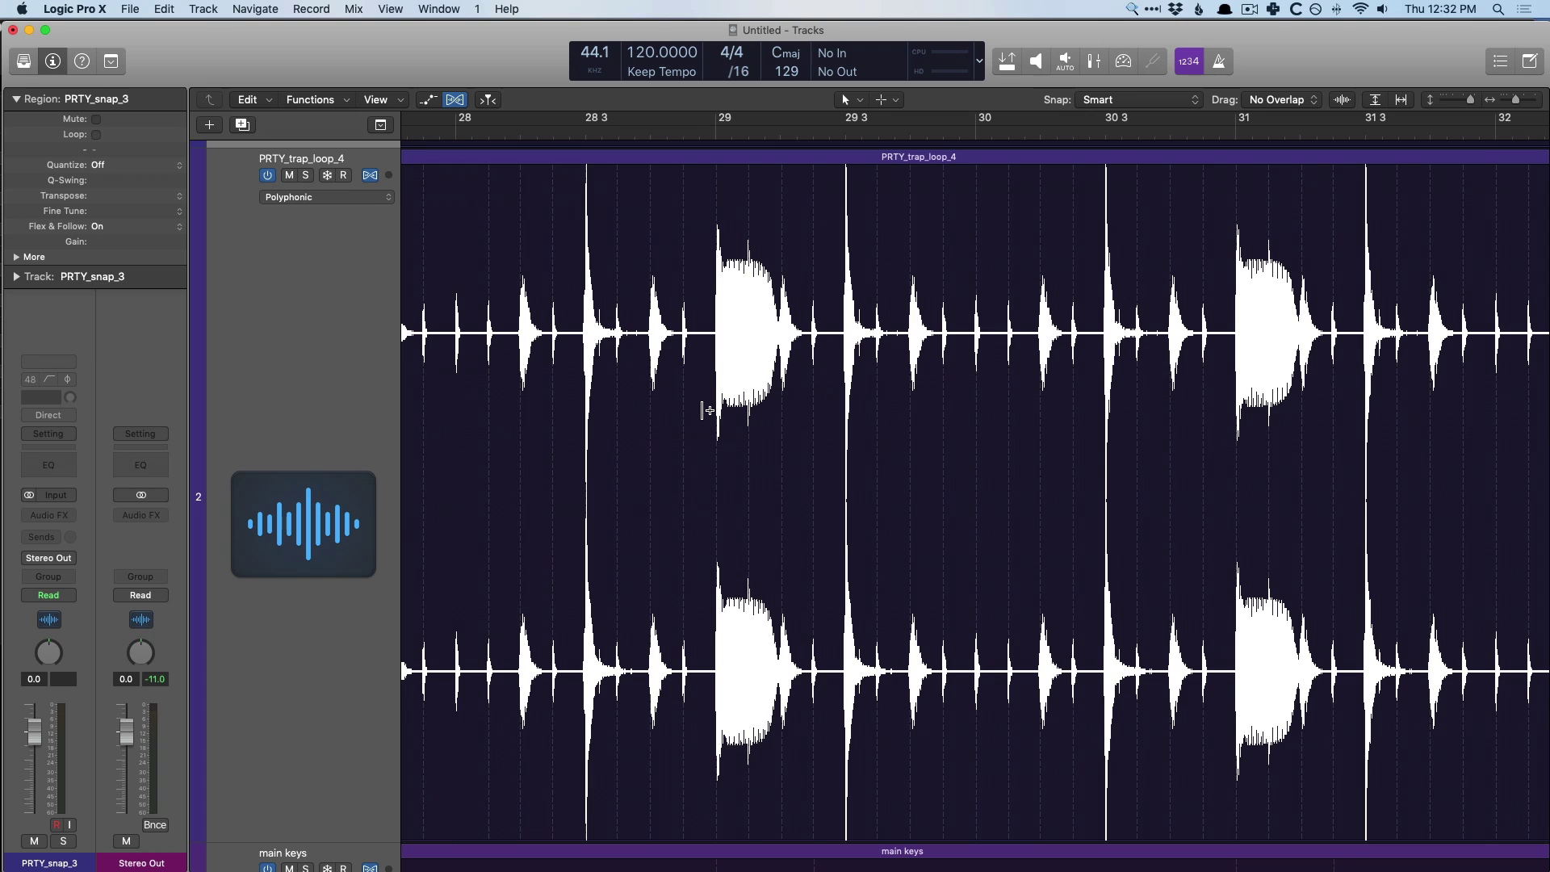
ctrl+alt+click(709, 411)
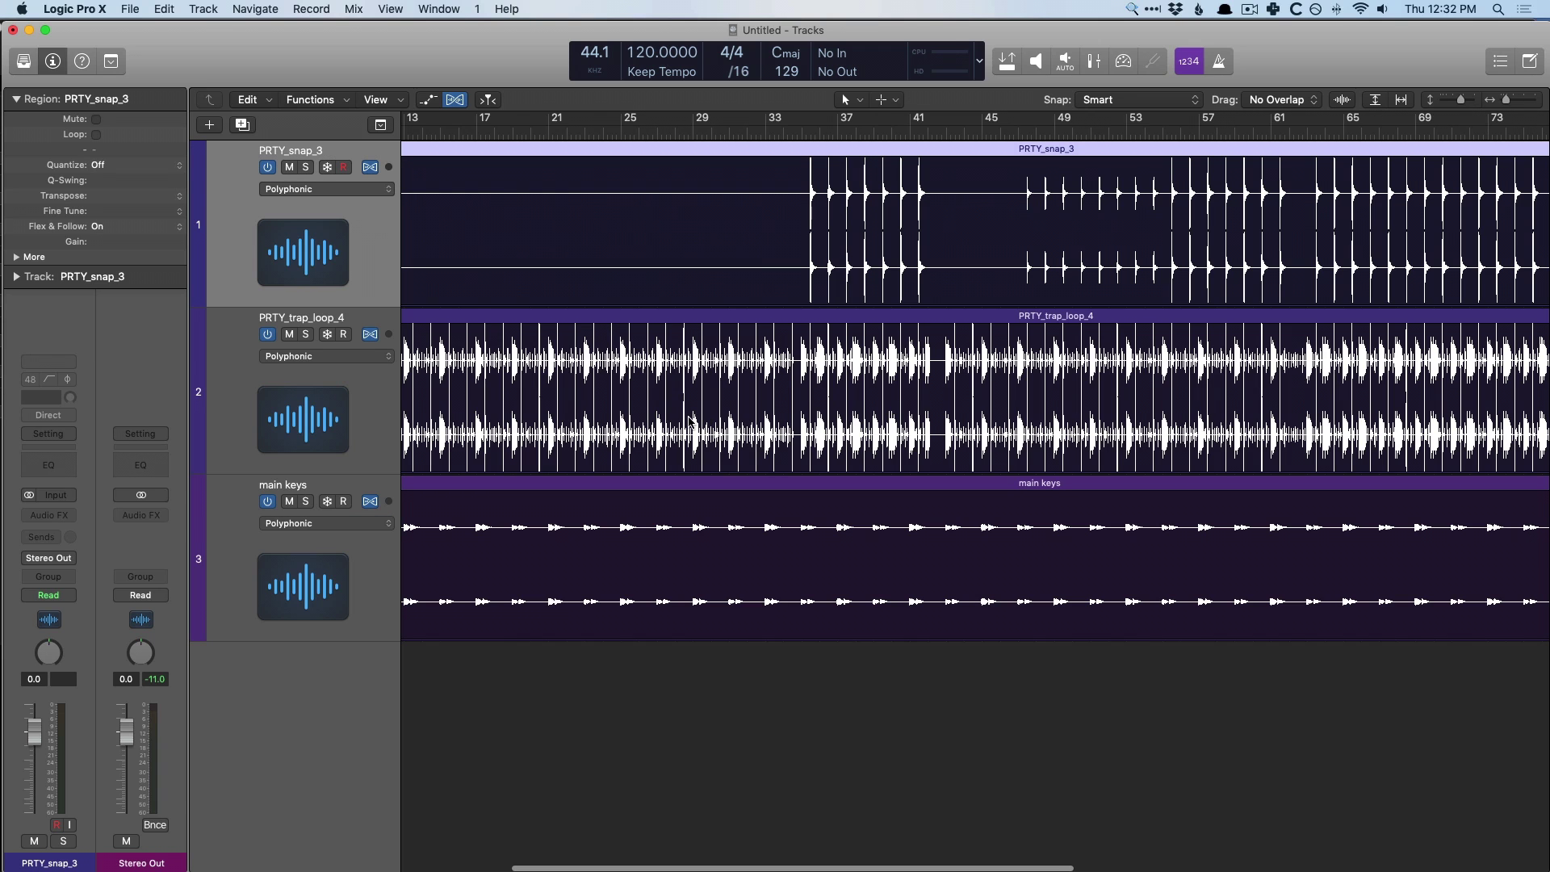
Toggle Flex off and back on for PRTY_snap_3, then play the project from just after bar 1
click(372, 171)
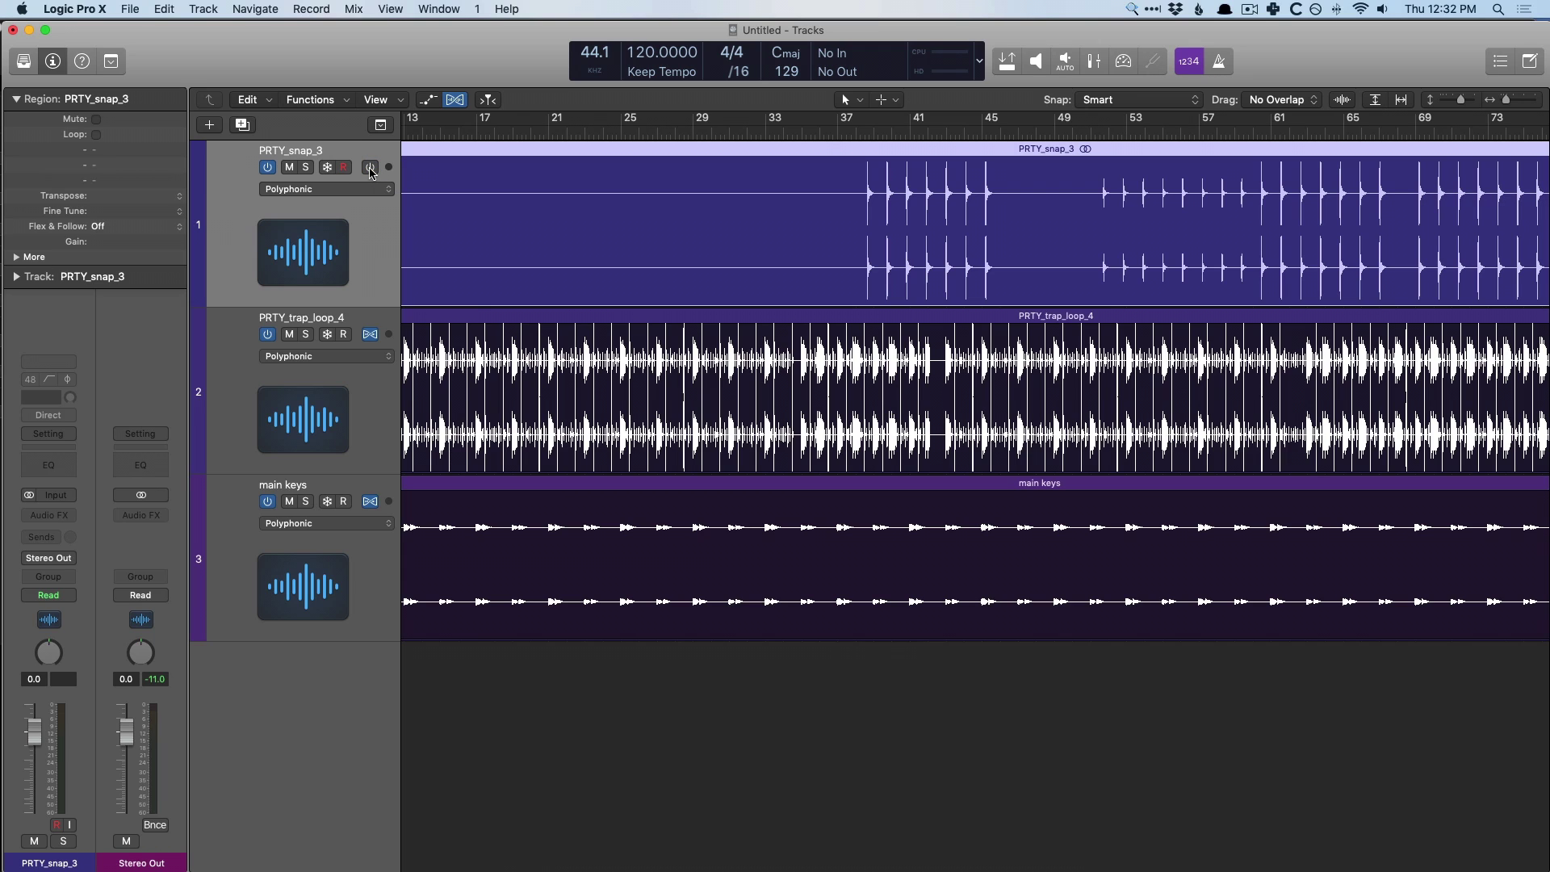
click(371, 169)
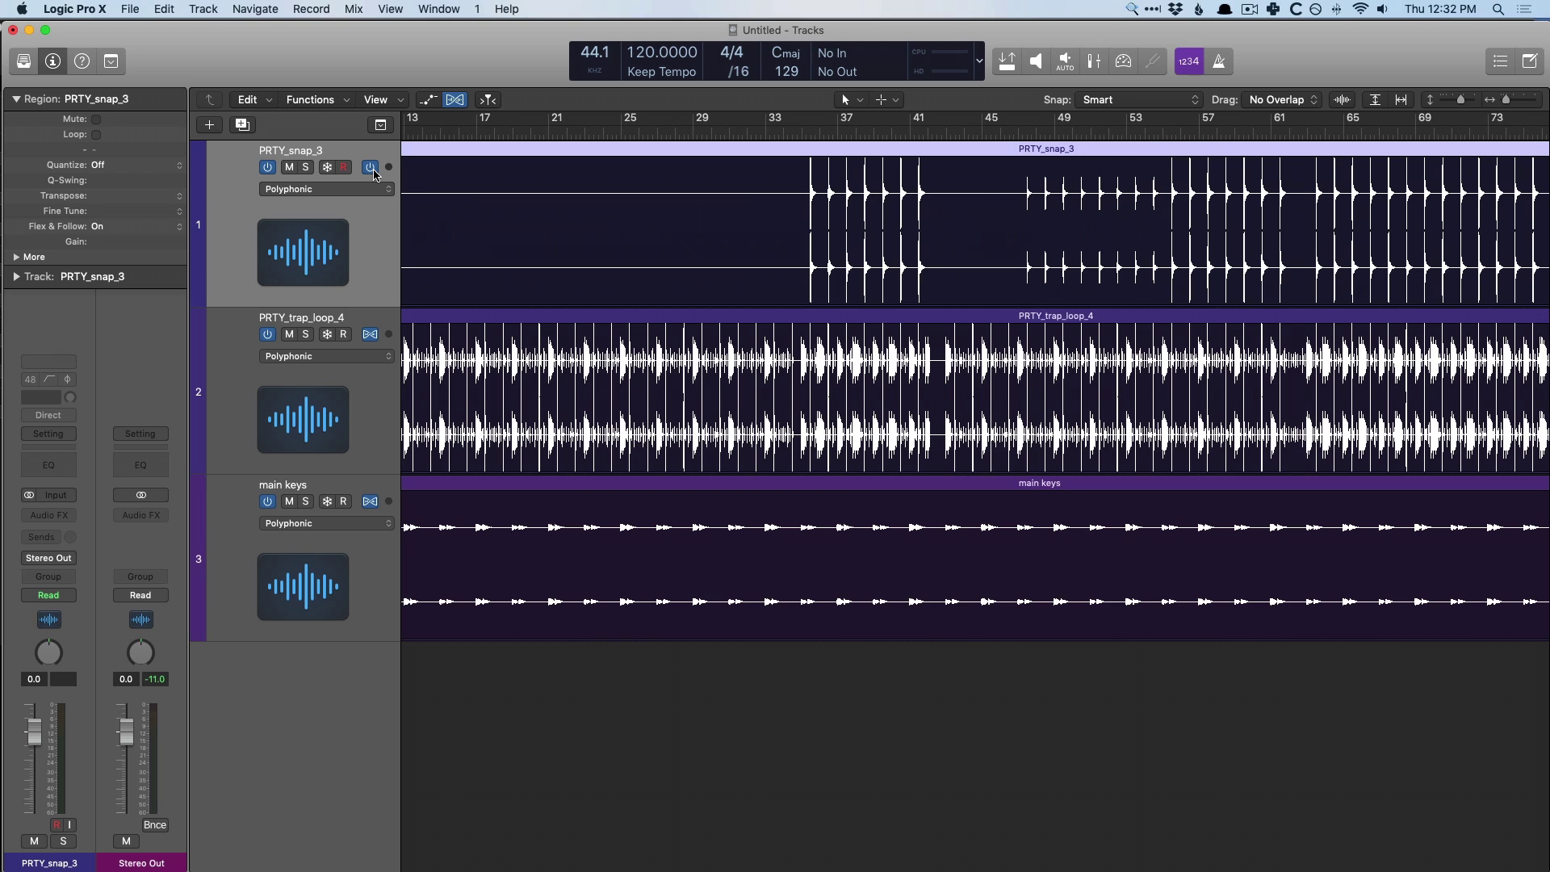
key(z)
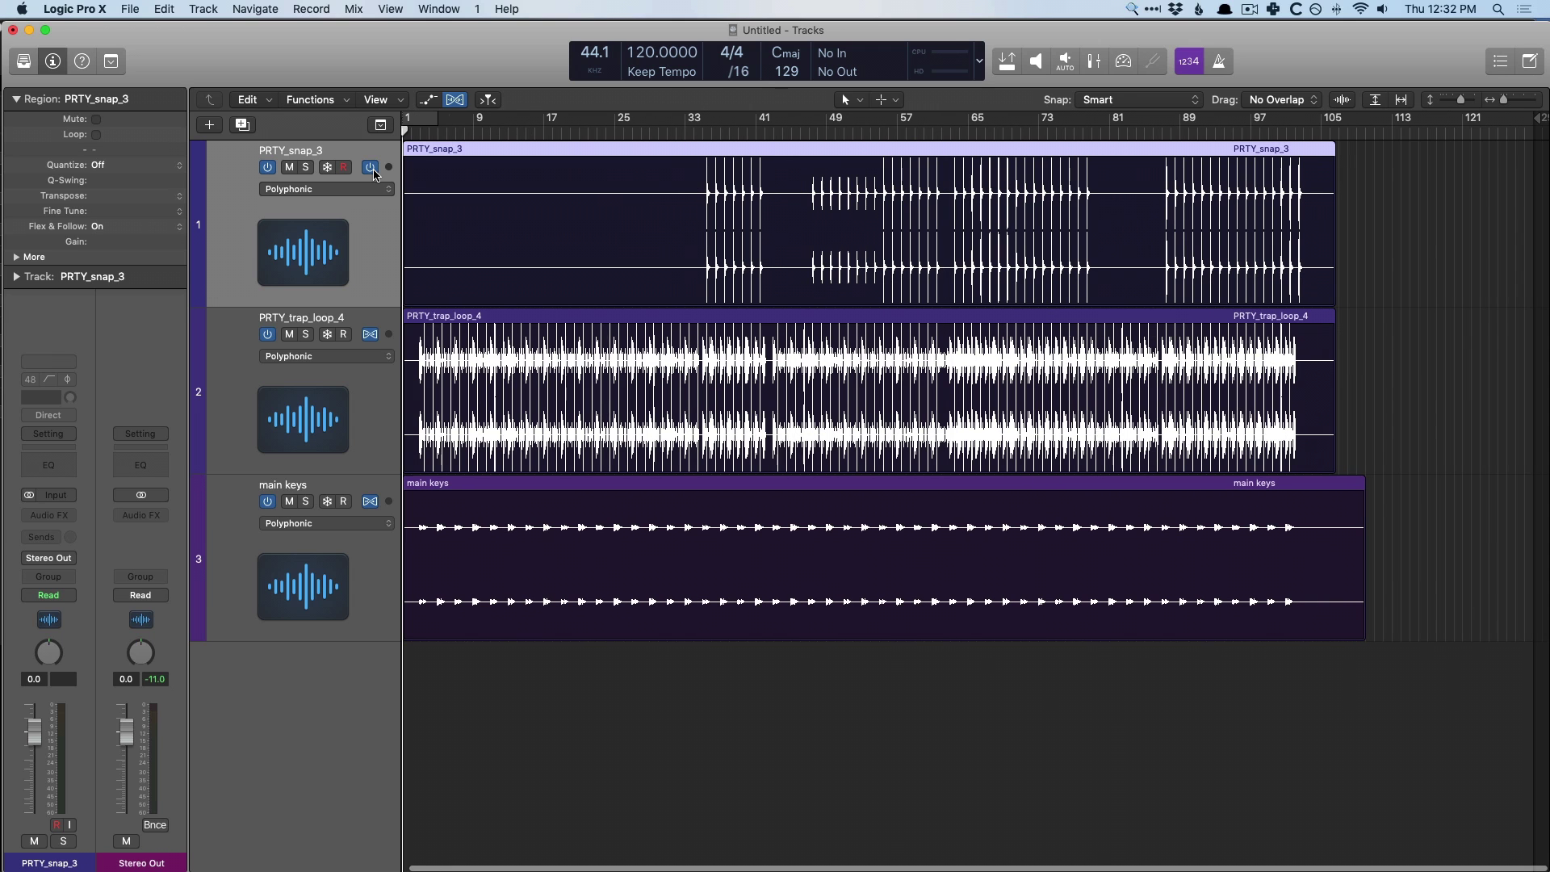
click(420, 130)
key(space)
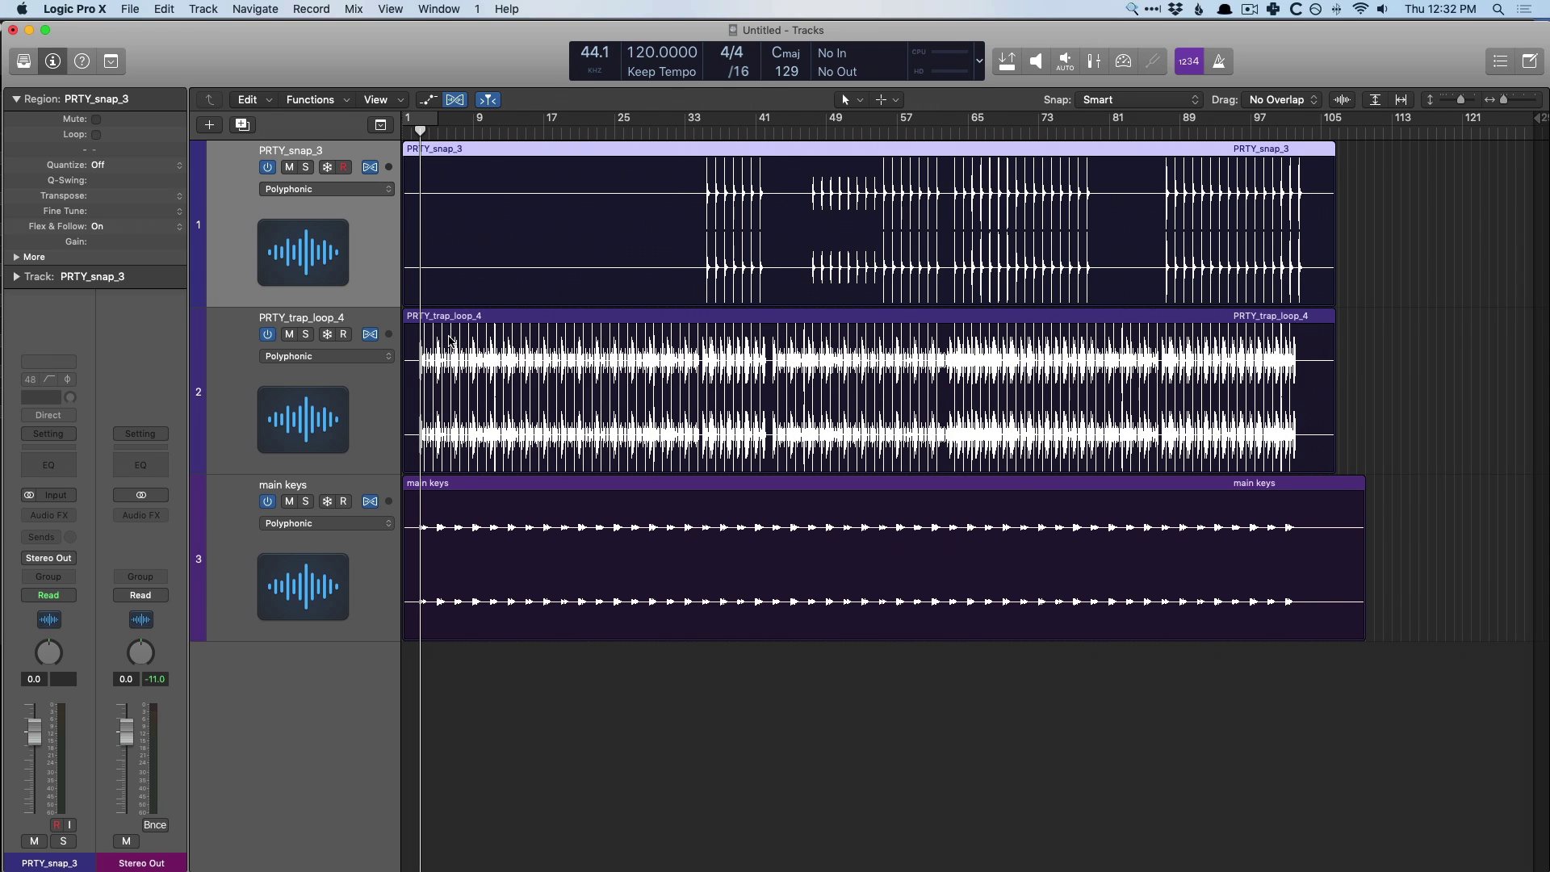
drag(491, 557, 416, 311)
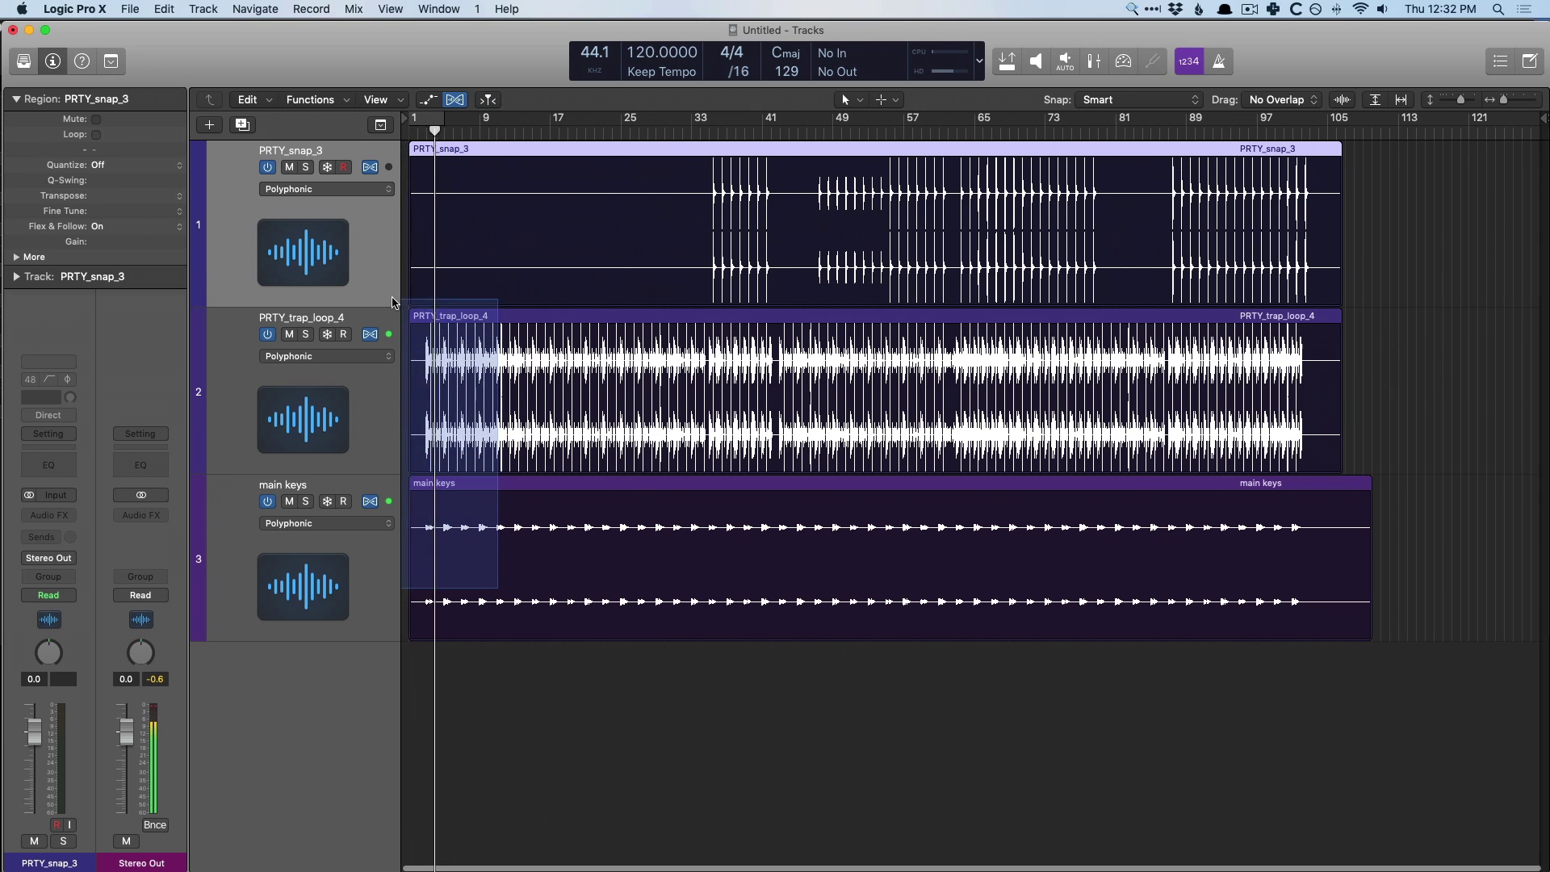
key(z)
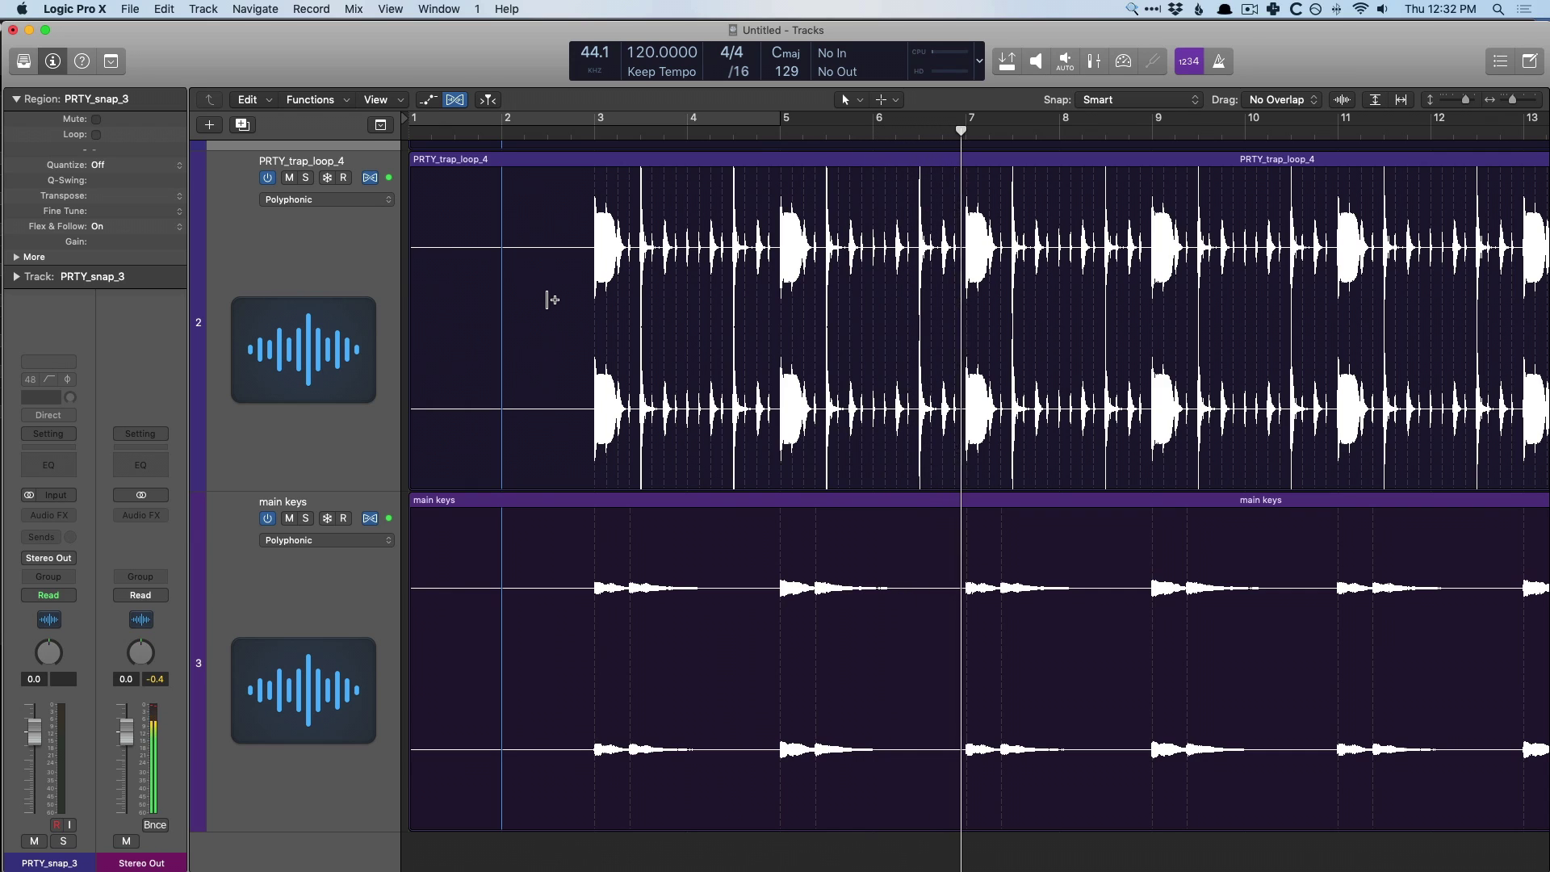
Stop playback, change the project tempo to 250 BPM, and play again from bar 3
key(space)
double_click(645, 54)
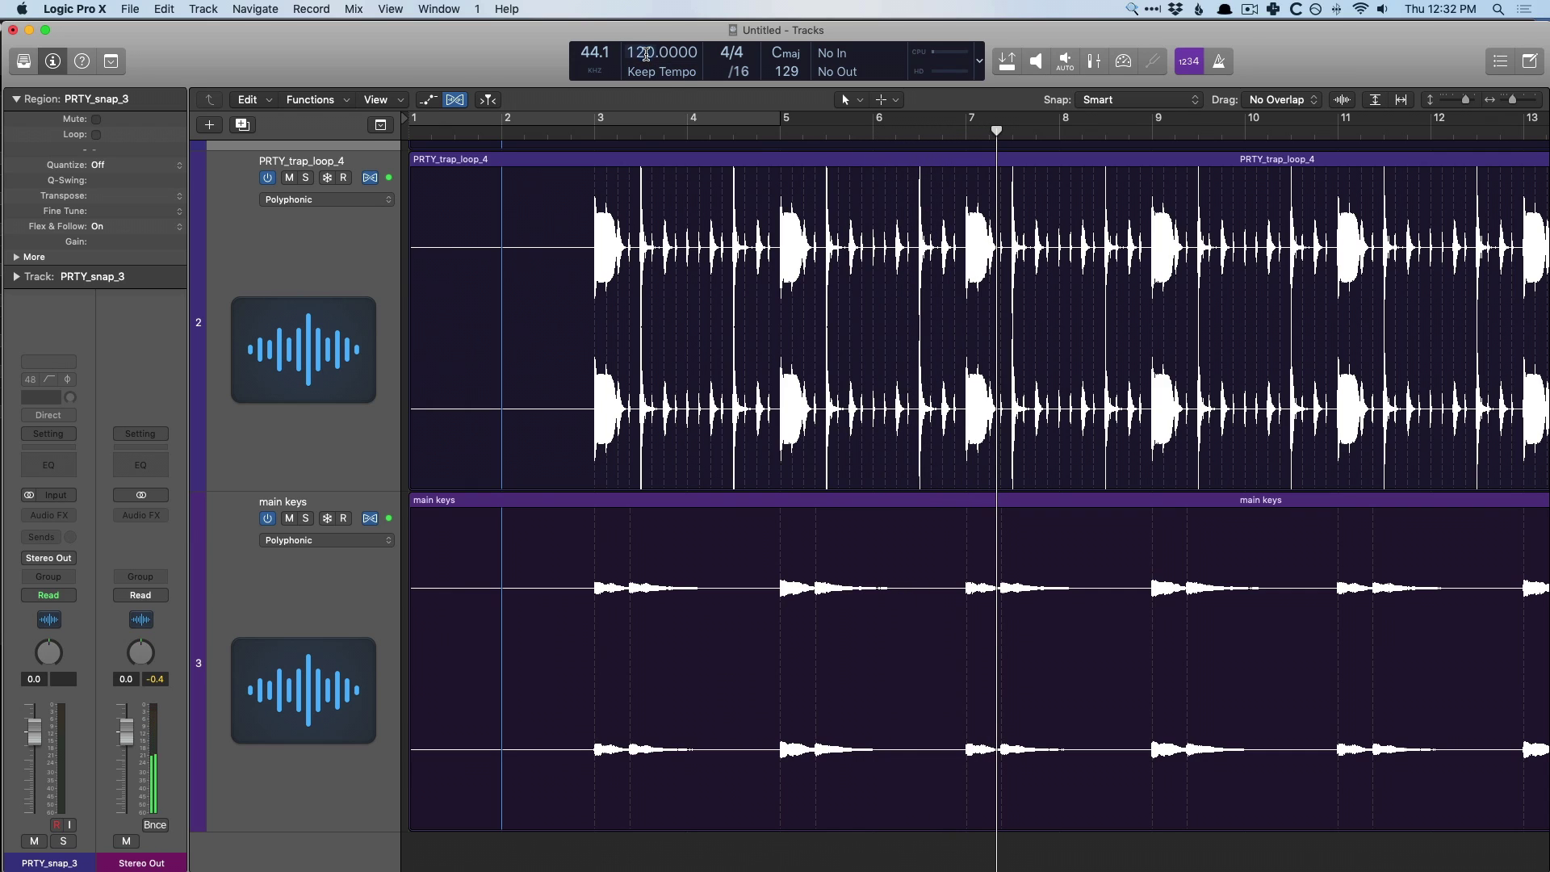
text(250)
key(Return)
click(612, 110)
key(space)
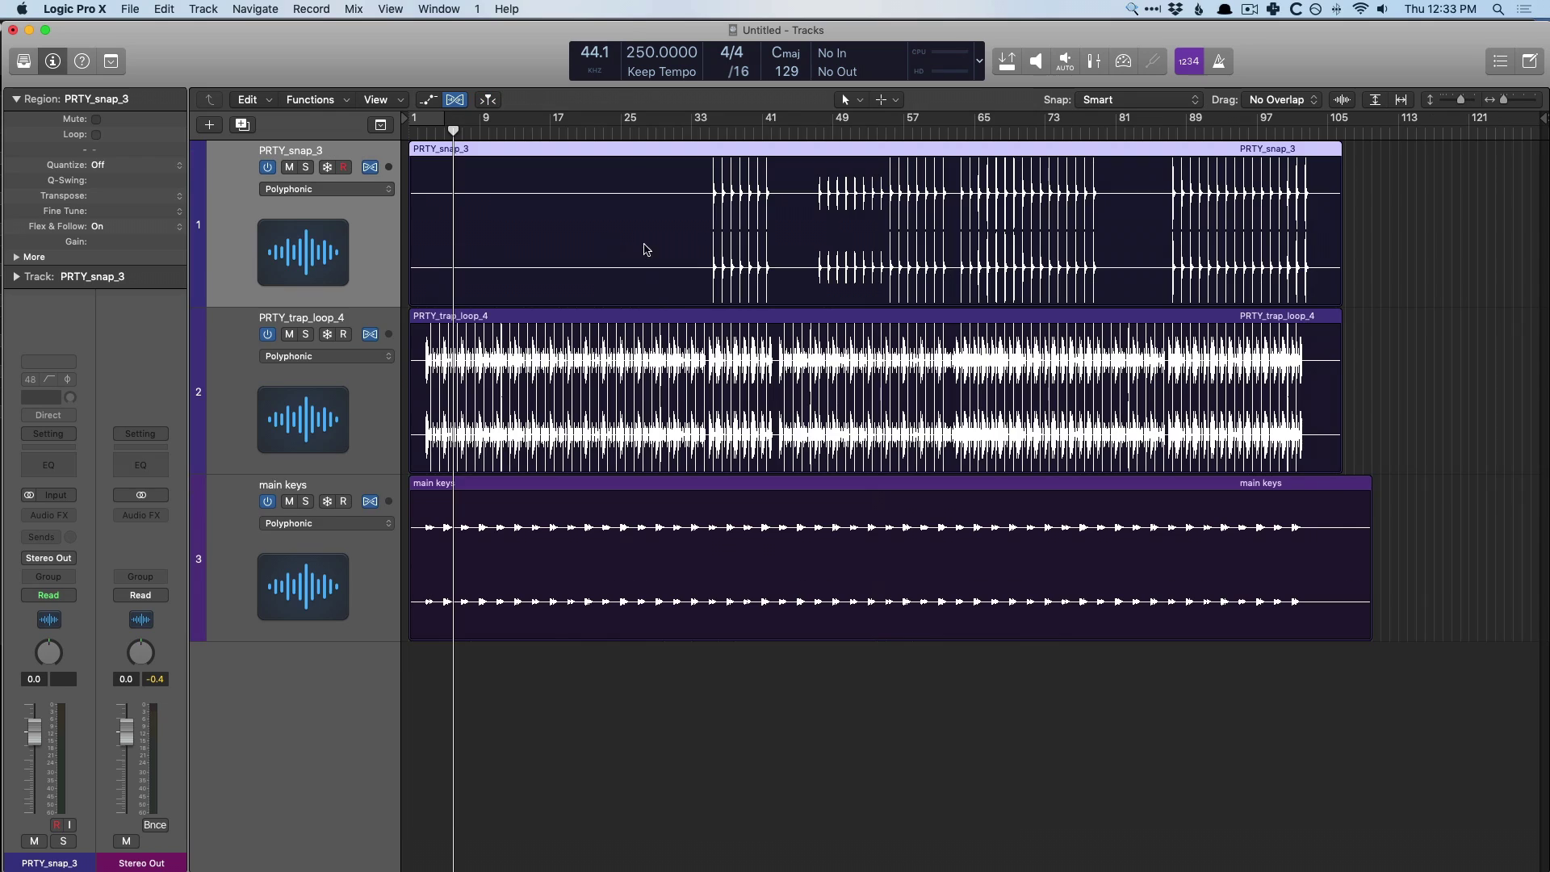
Select all three regions and set their Flex & Follow to Off in the Region inspector
key(super+a)
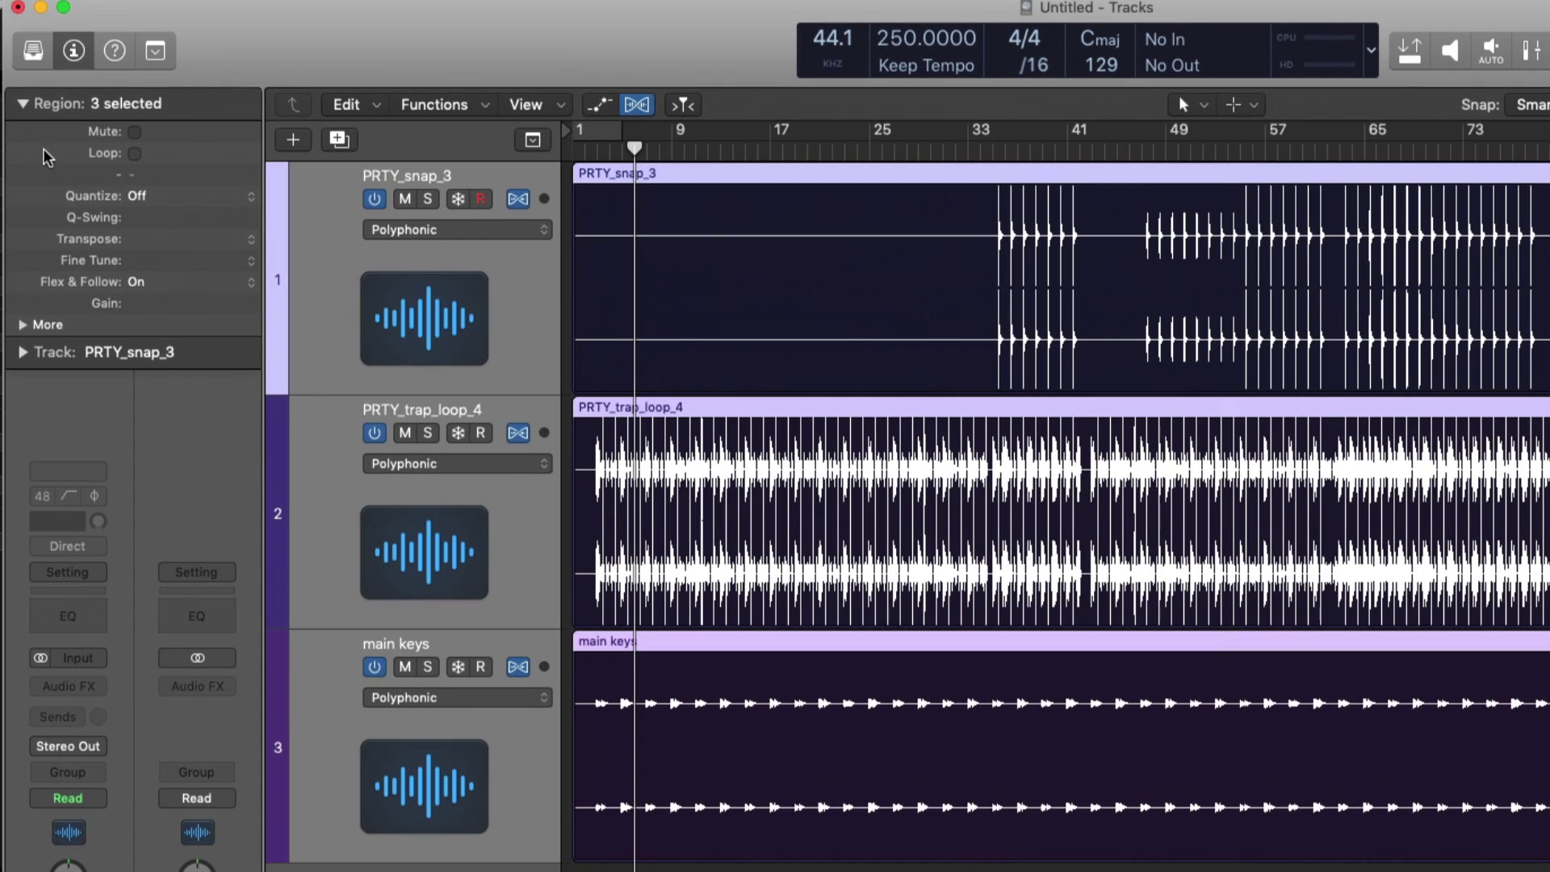
click(29, 106)
click(147, 281)
click(139, 262)
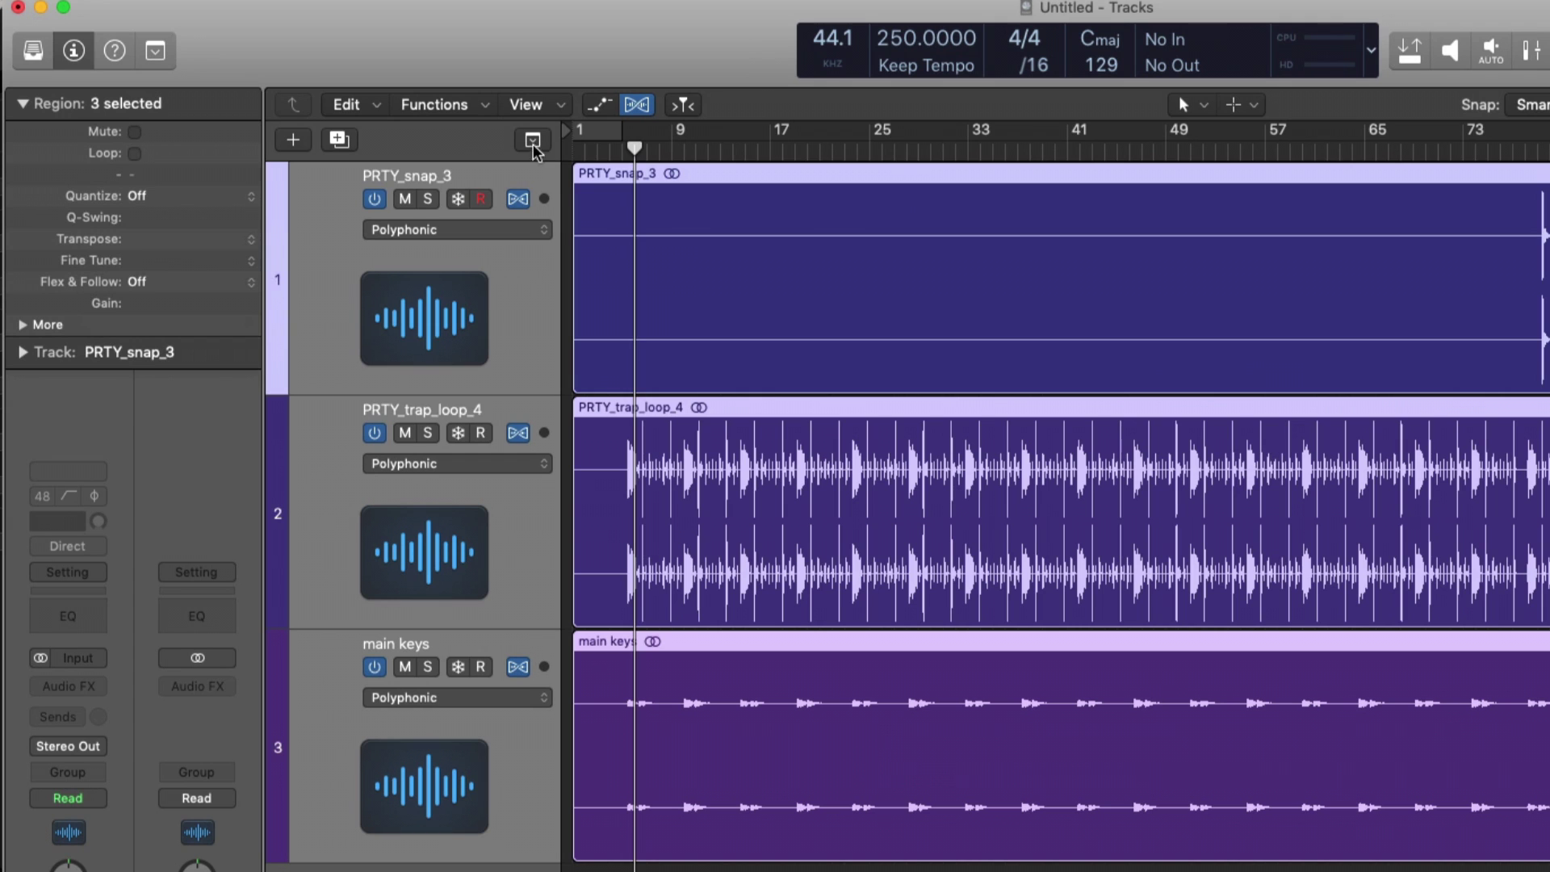
click(621, 152)
Zoom out and drag the project end marker out to bar 378
key(super+Left)
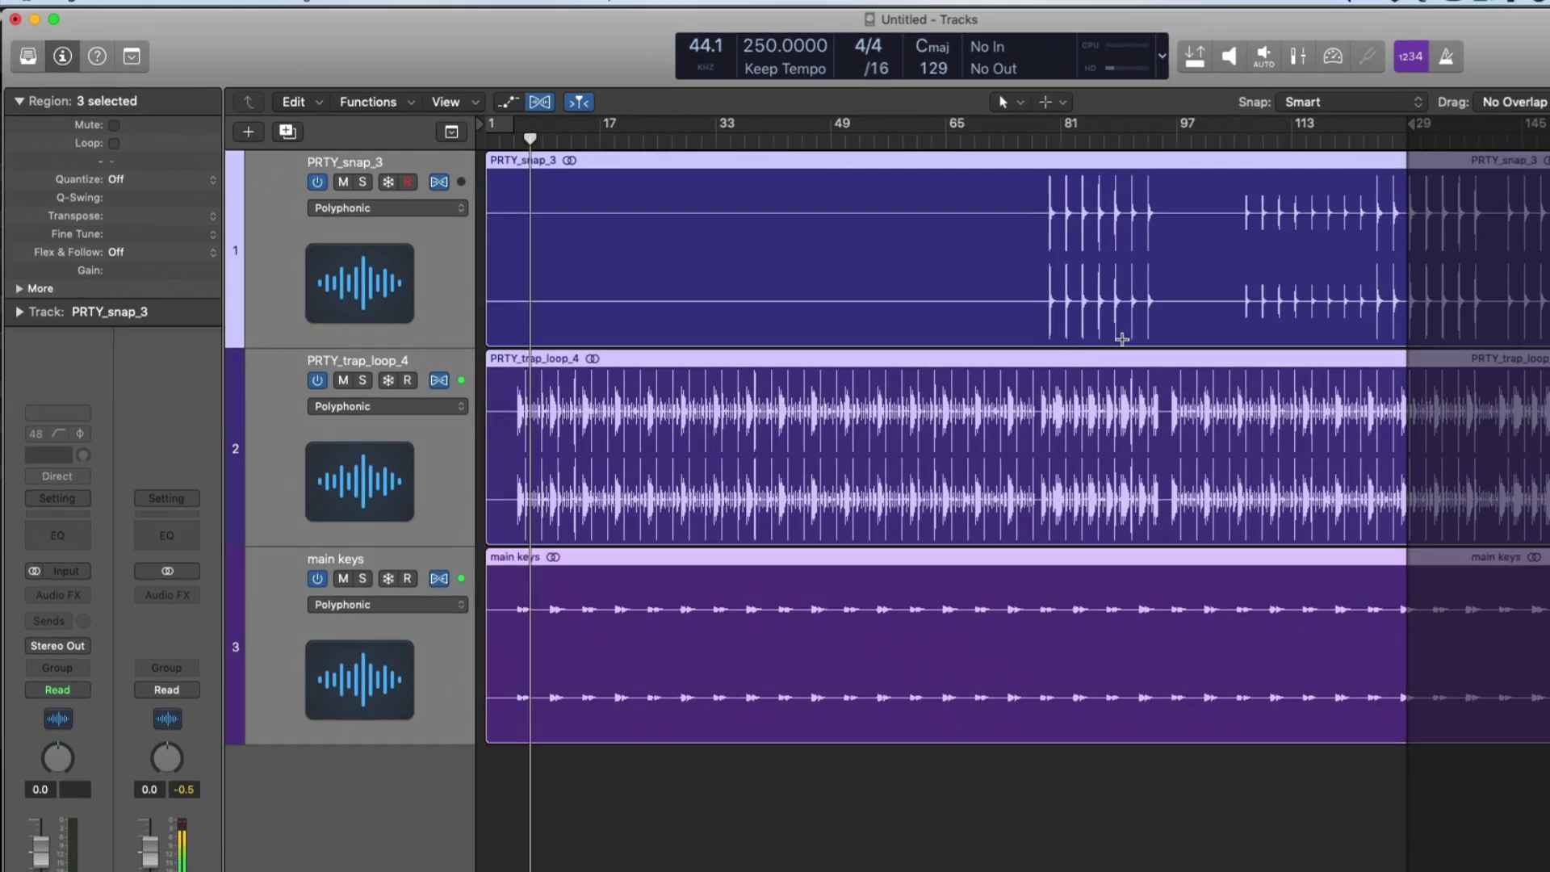
key(super+Left)
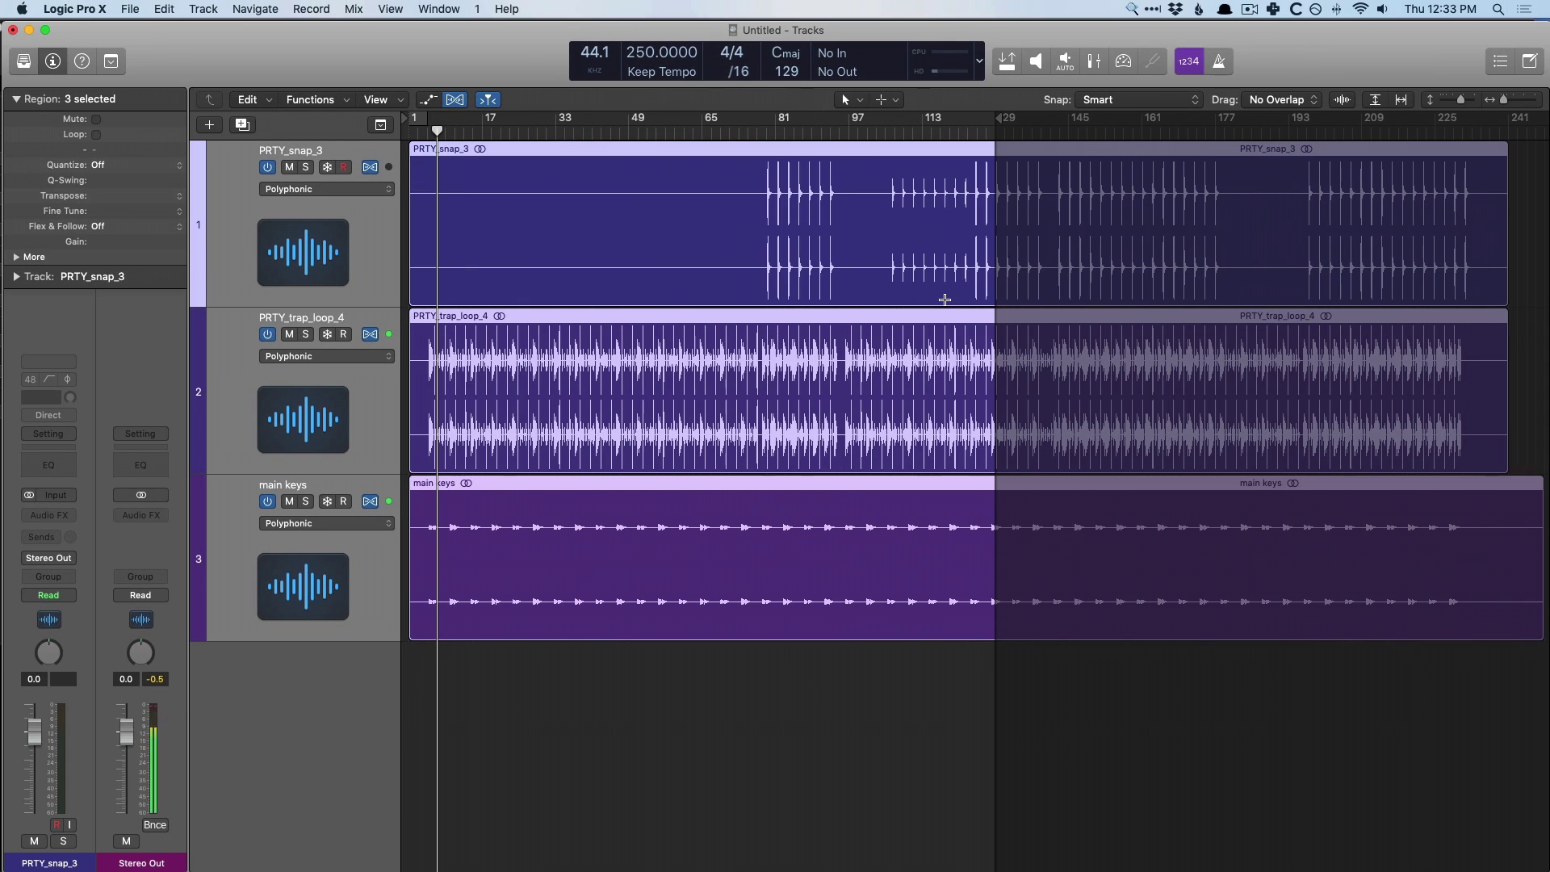
drag(999, 121, 1544, 119)
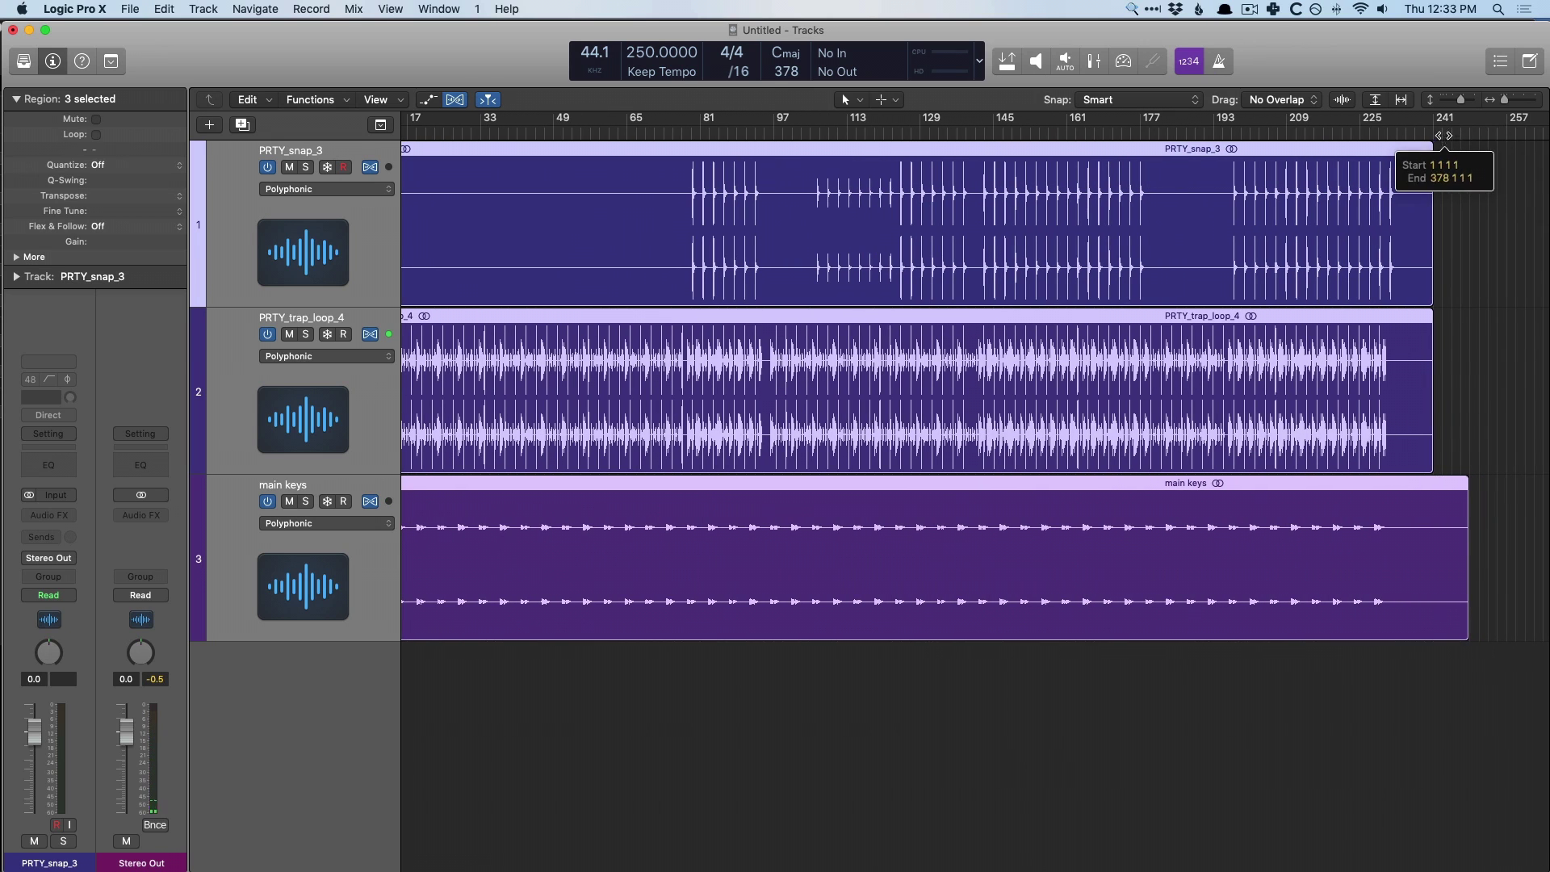
key(super+Left)
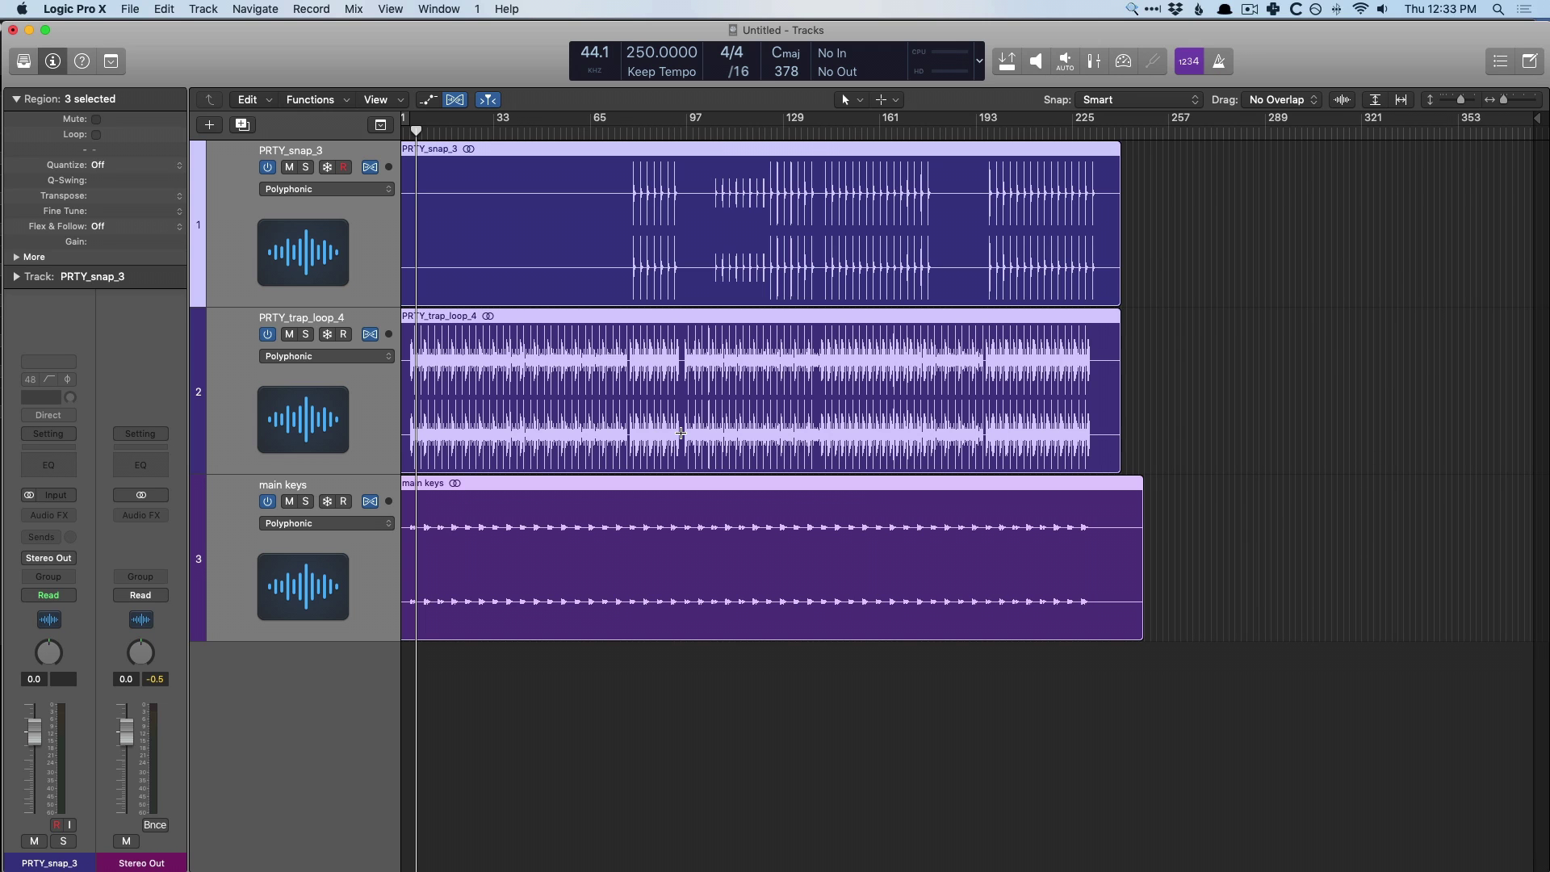
In Smart Tempo project settings, set Flex & Follow defaults for new recordings and imported audio to Off
click(662, 72)
click(658, 81)
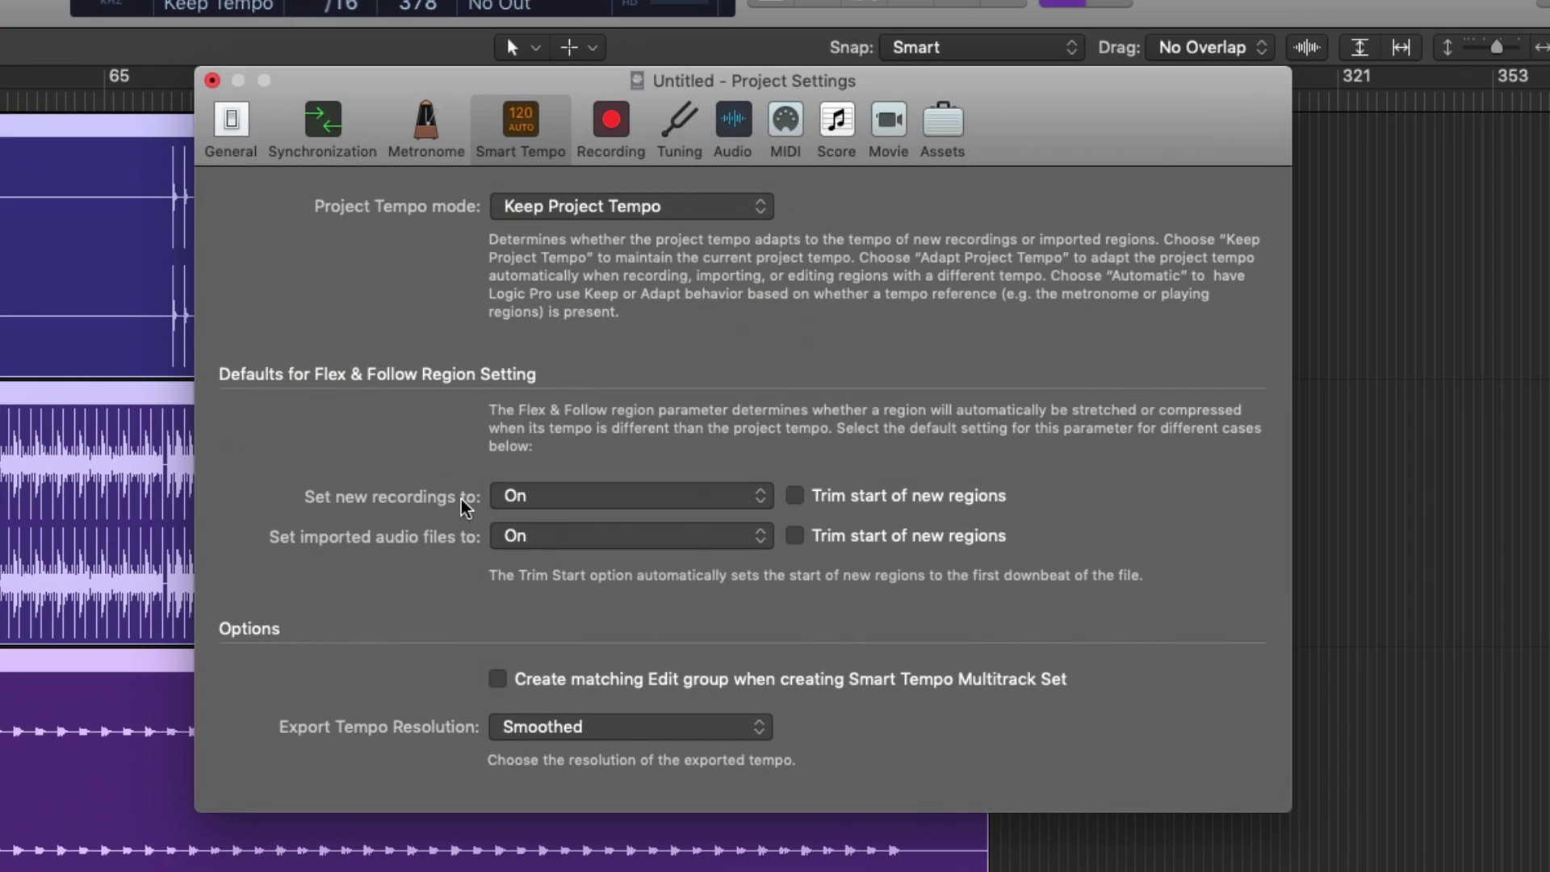
click(513, 497)
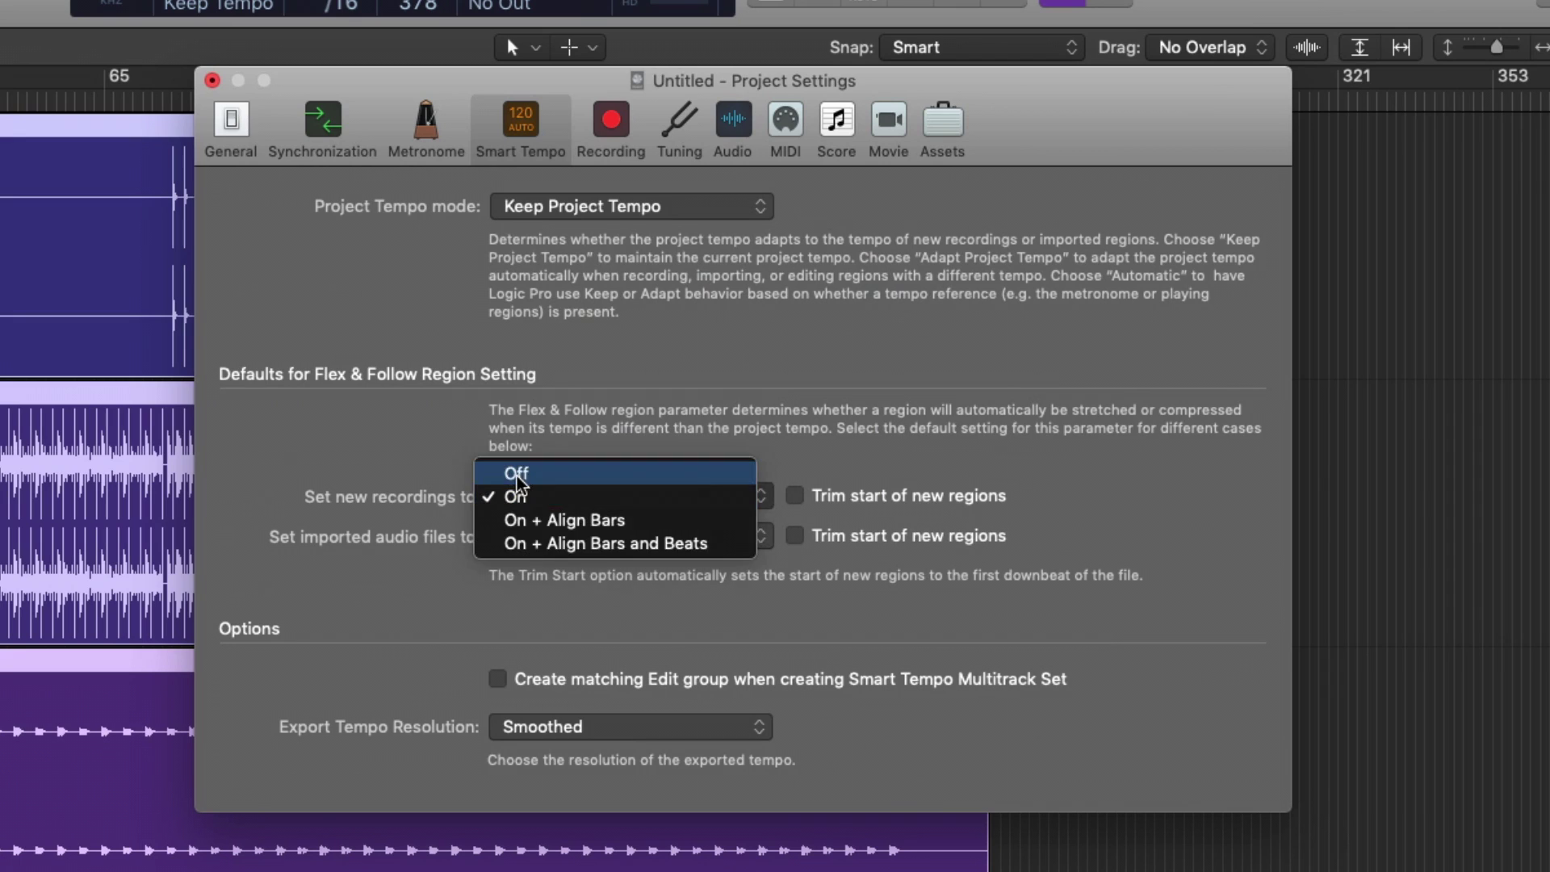
click(517, 476)
click(521, 529)
click(521, 513)
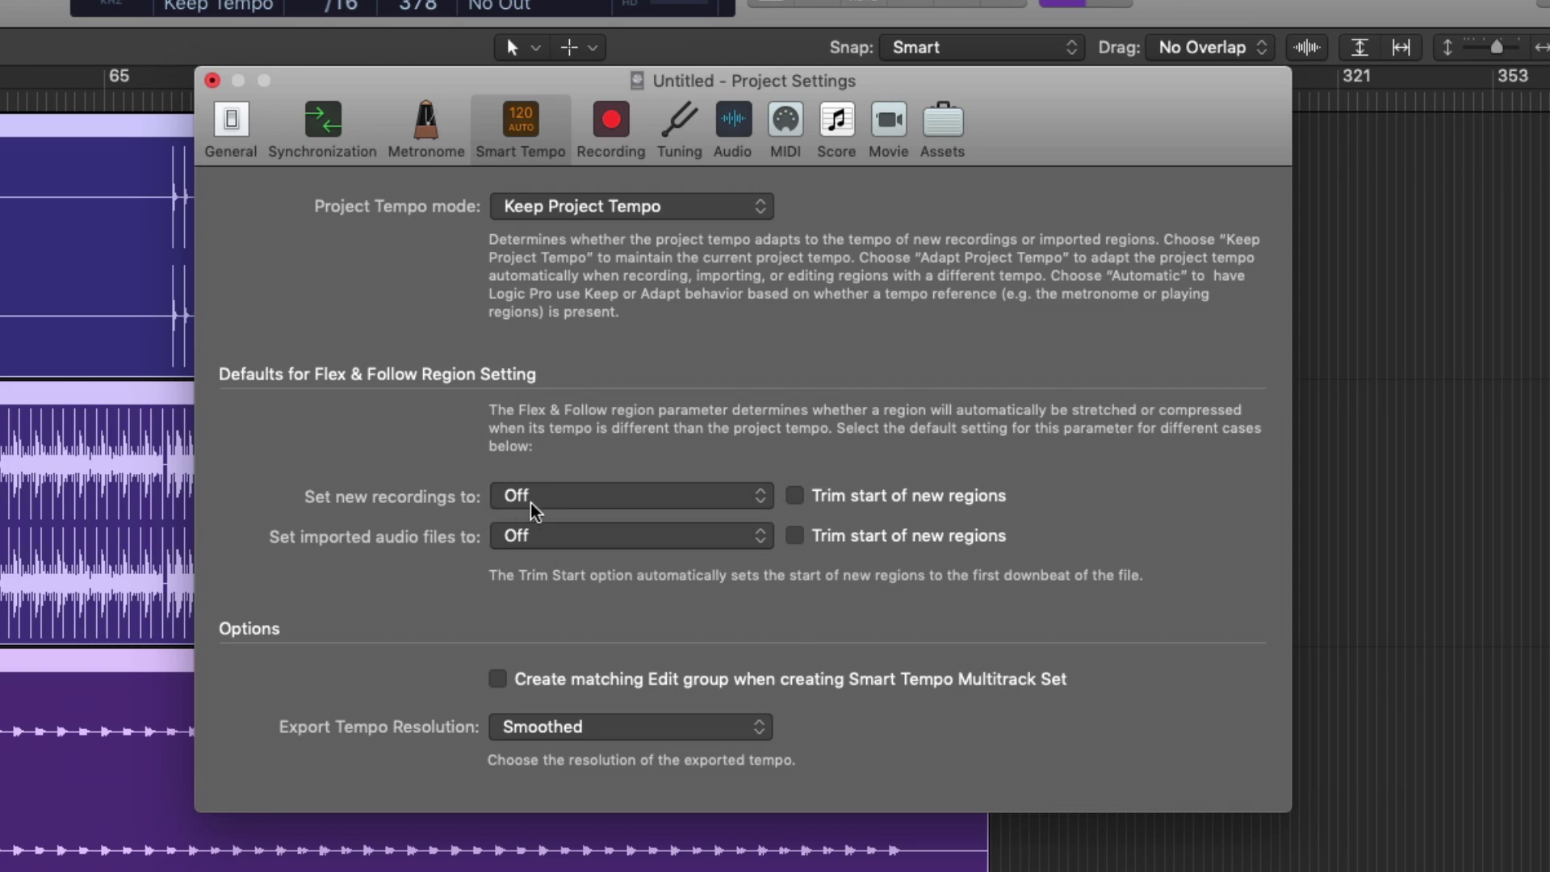
click(601, 101)
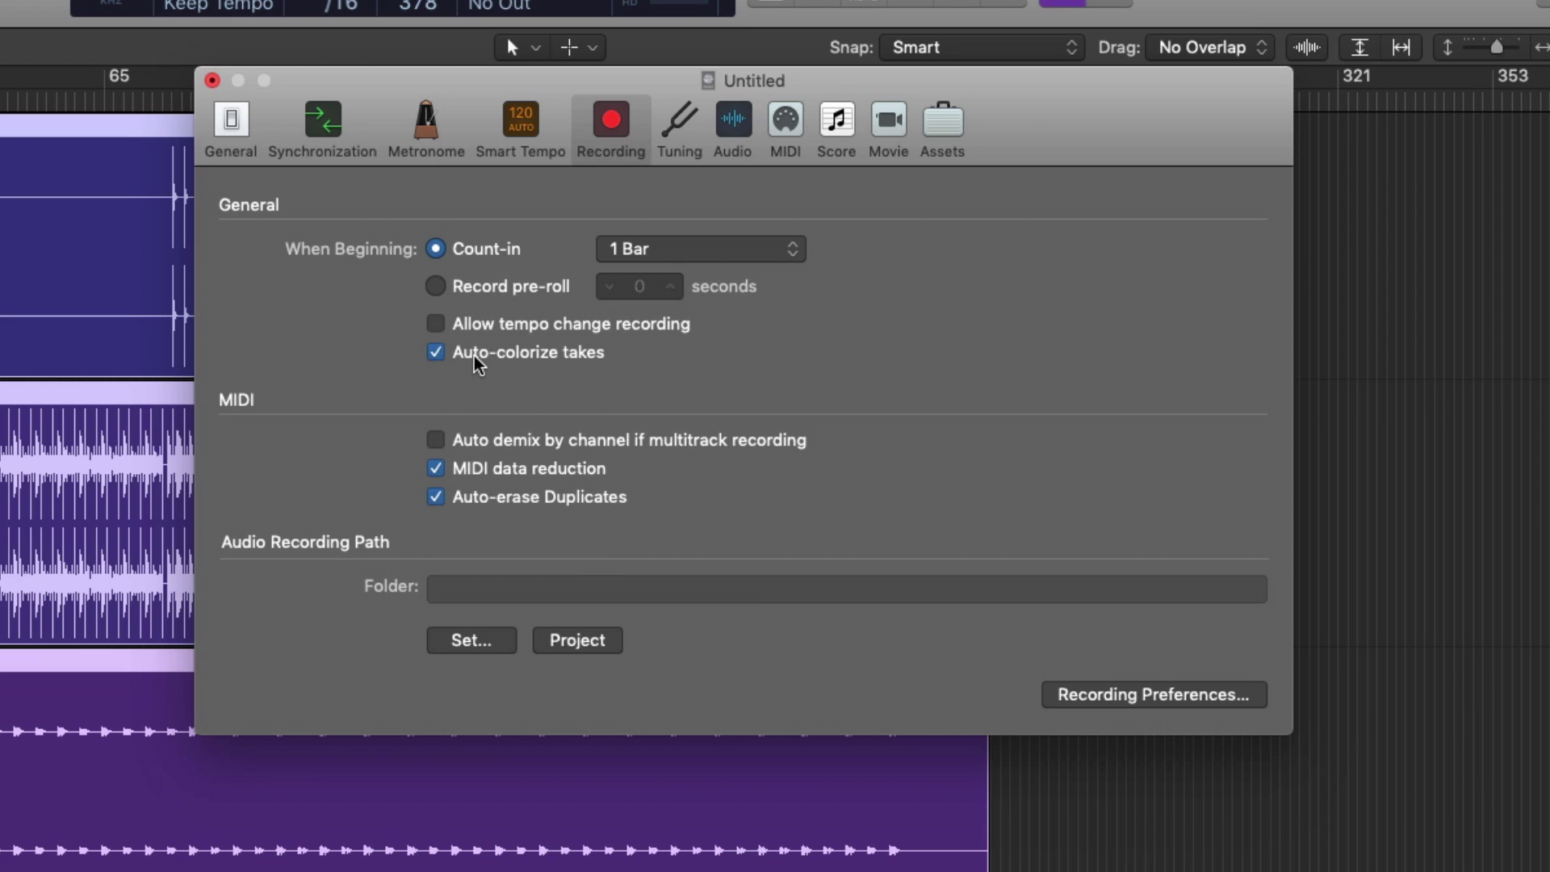
click(211, 80)
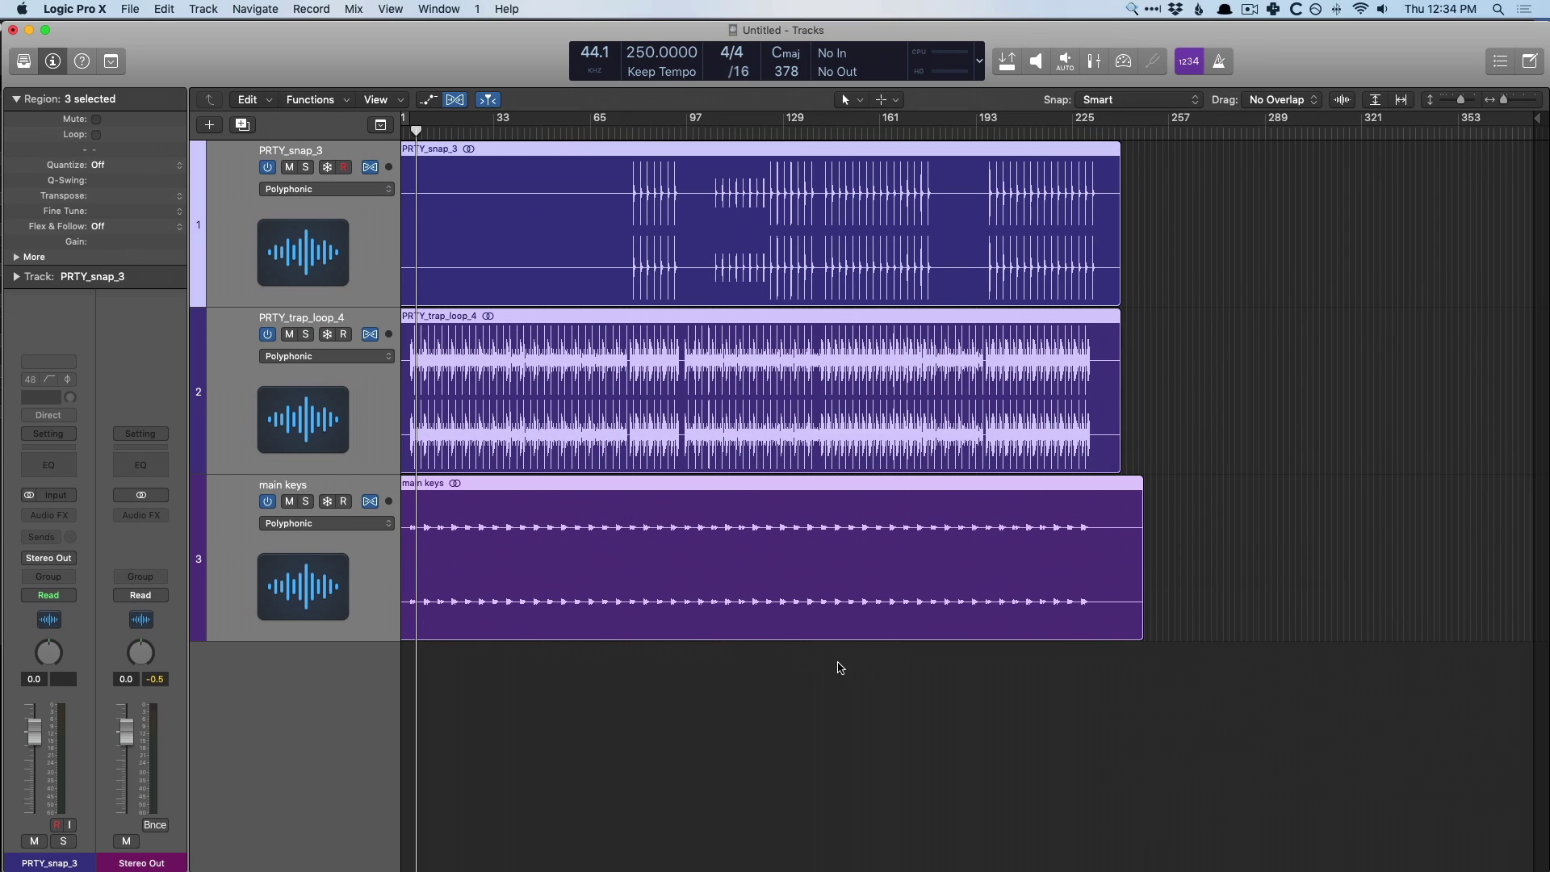
Delete the selected regions and remove all audio files in the Project browser
key(Delete)
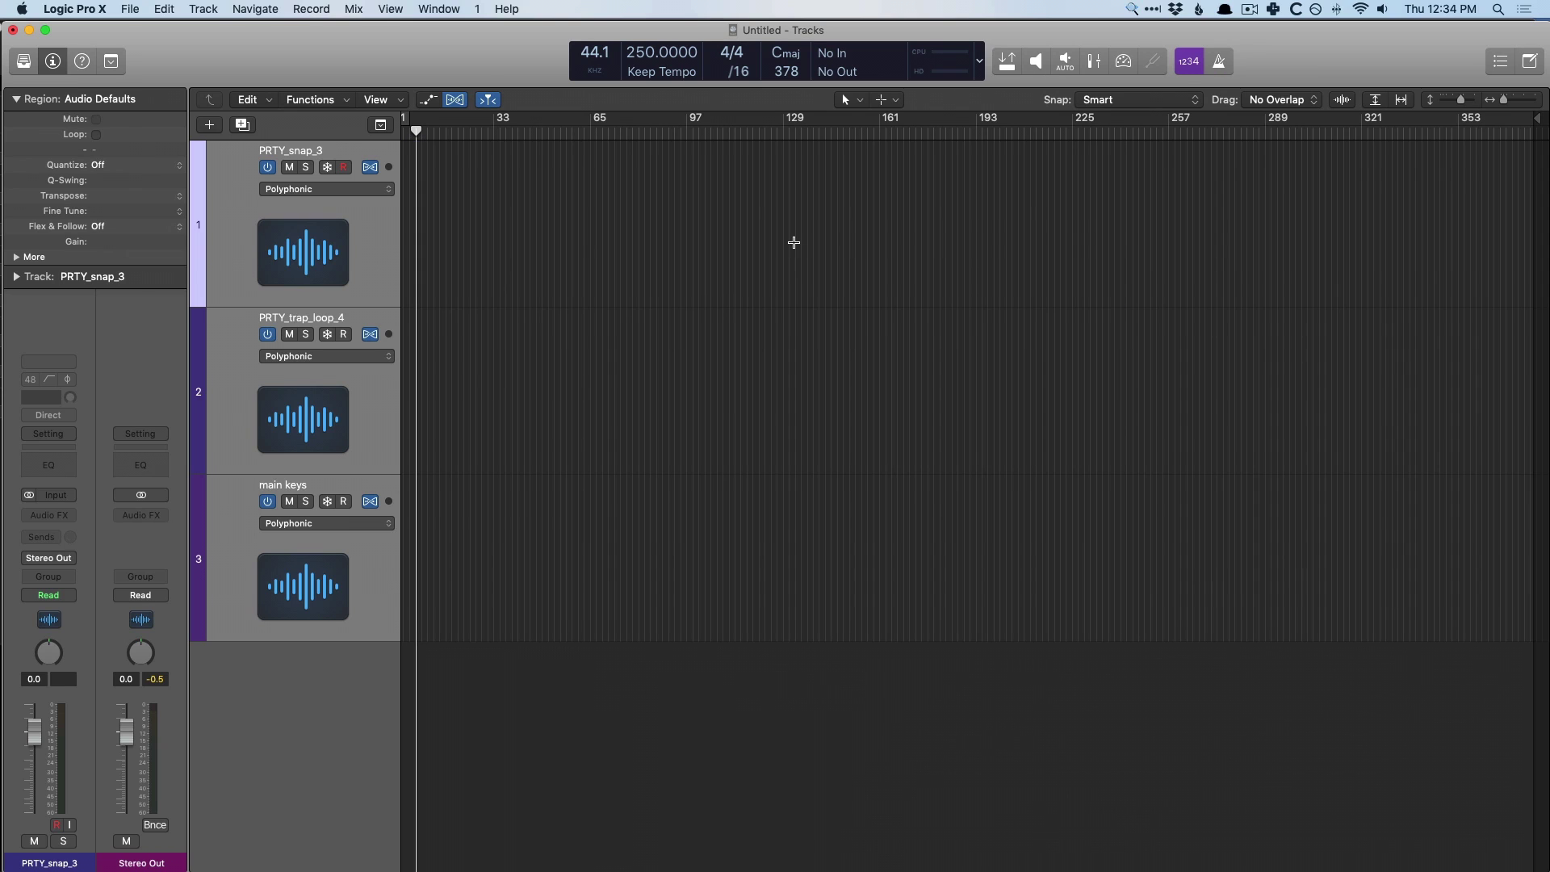
key(f)
key(super+a)
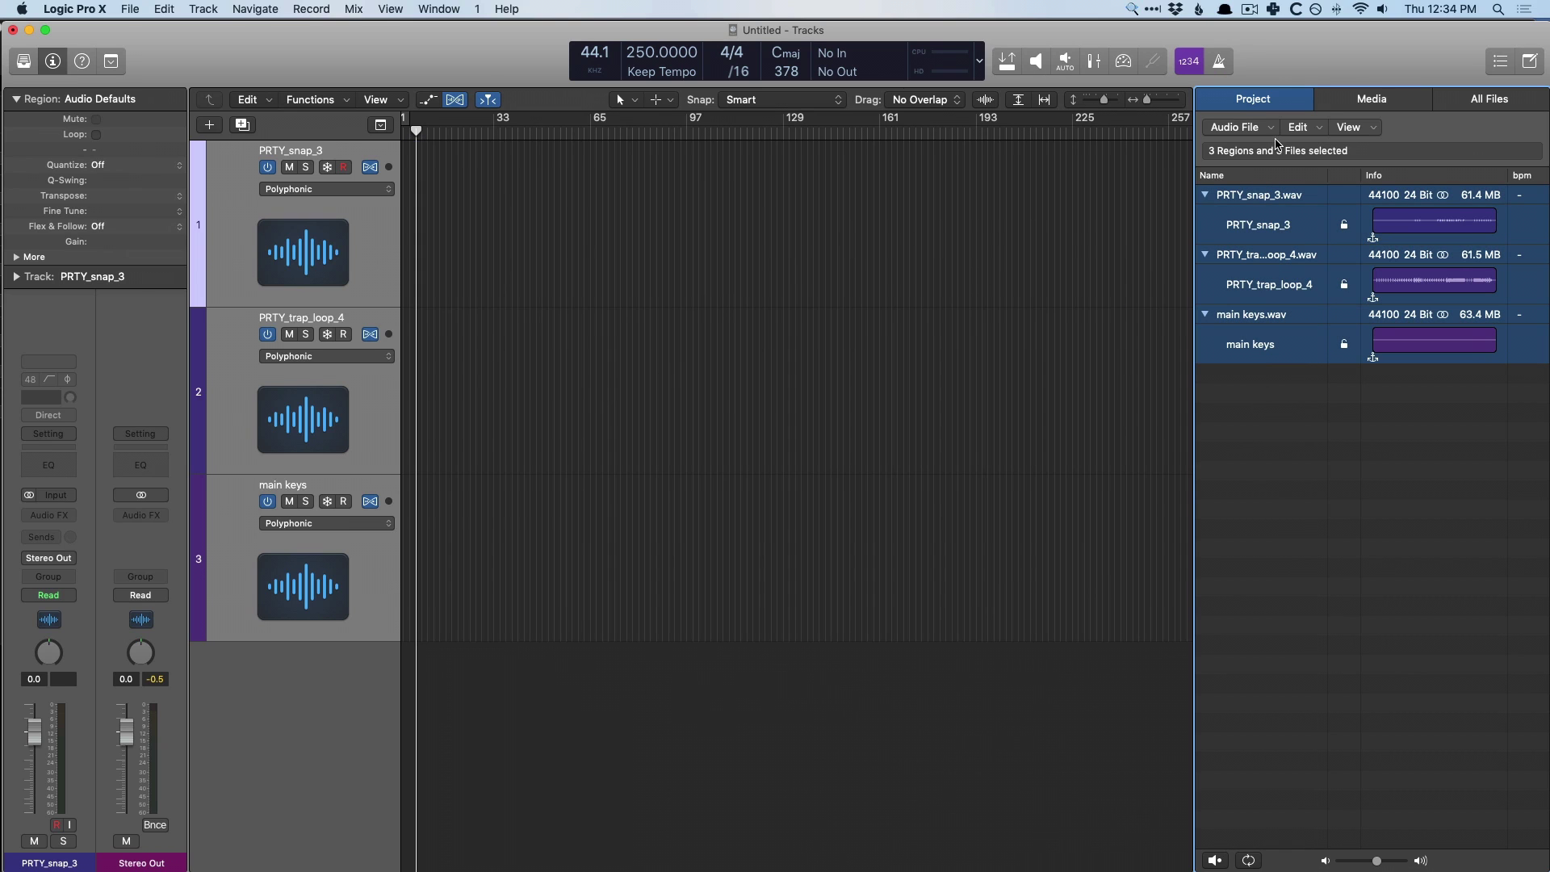
click(1300, 127)
click(1316, 245)
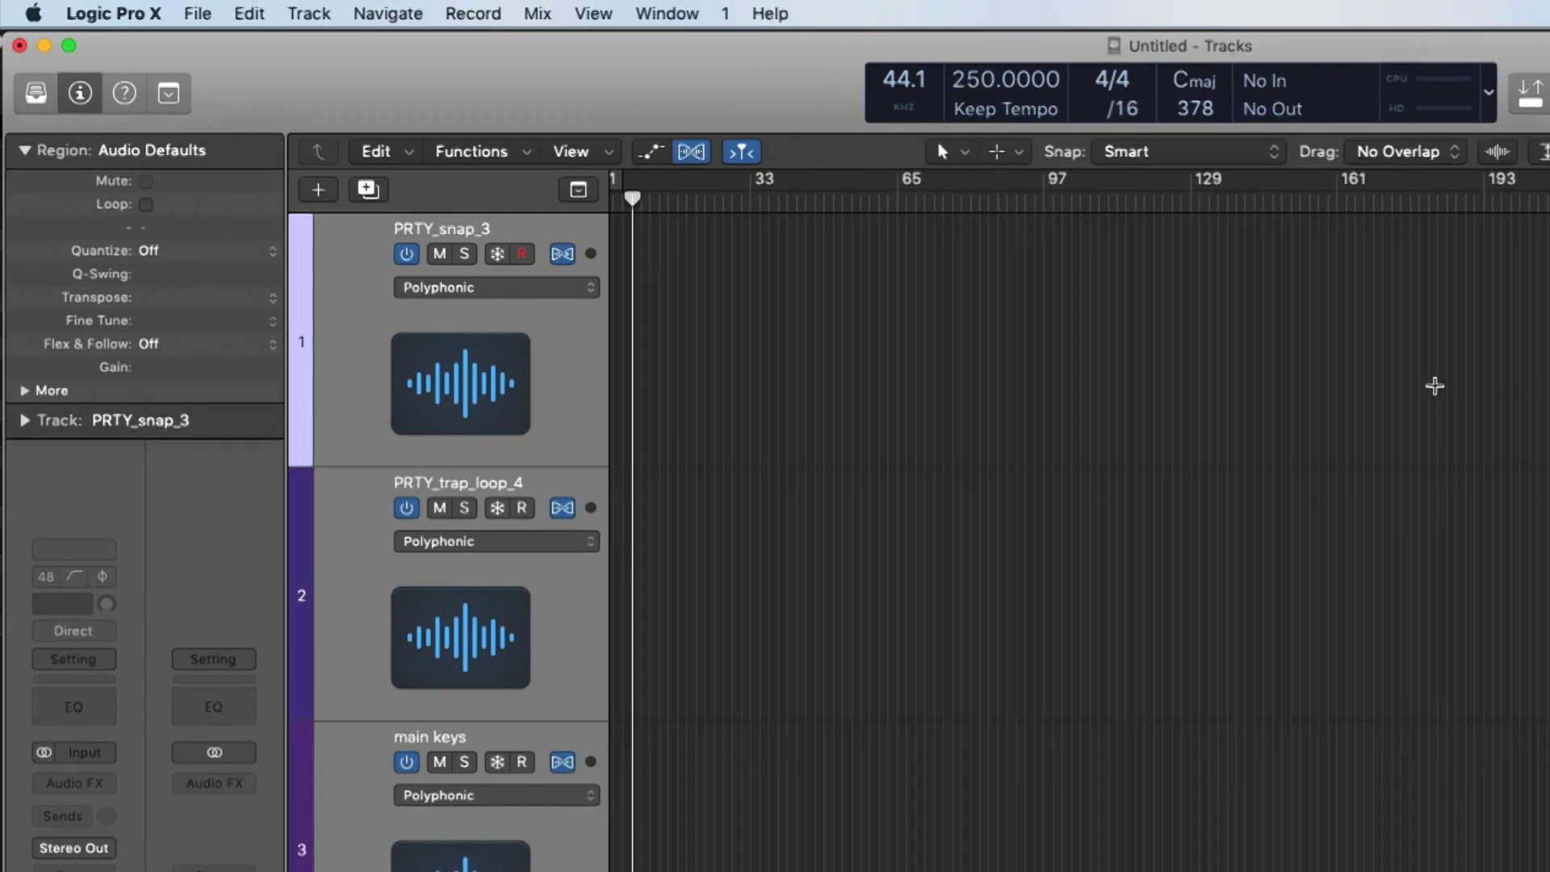
Save the project as a template named 'NEW DEFAULT'
click(198, 14)
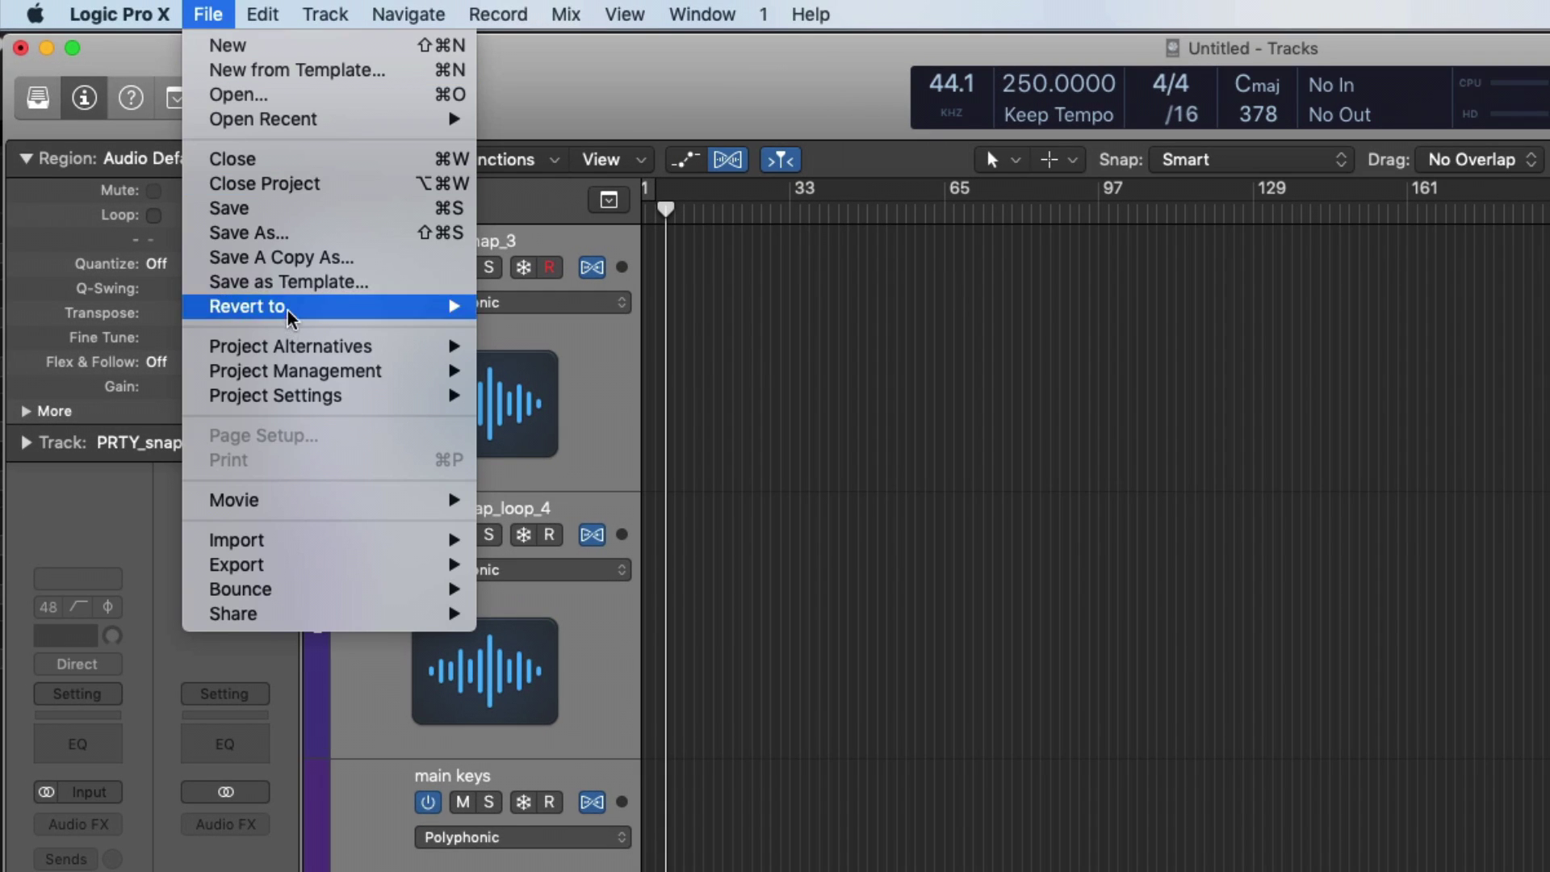
click(289, 282)
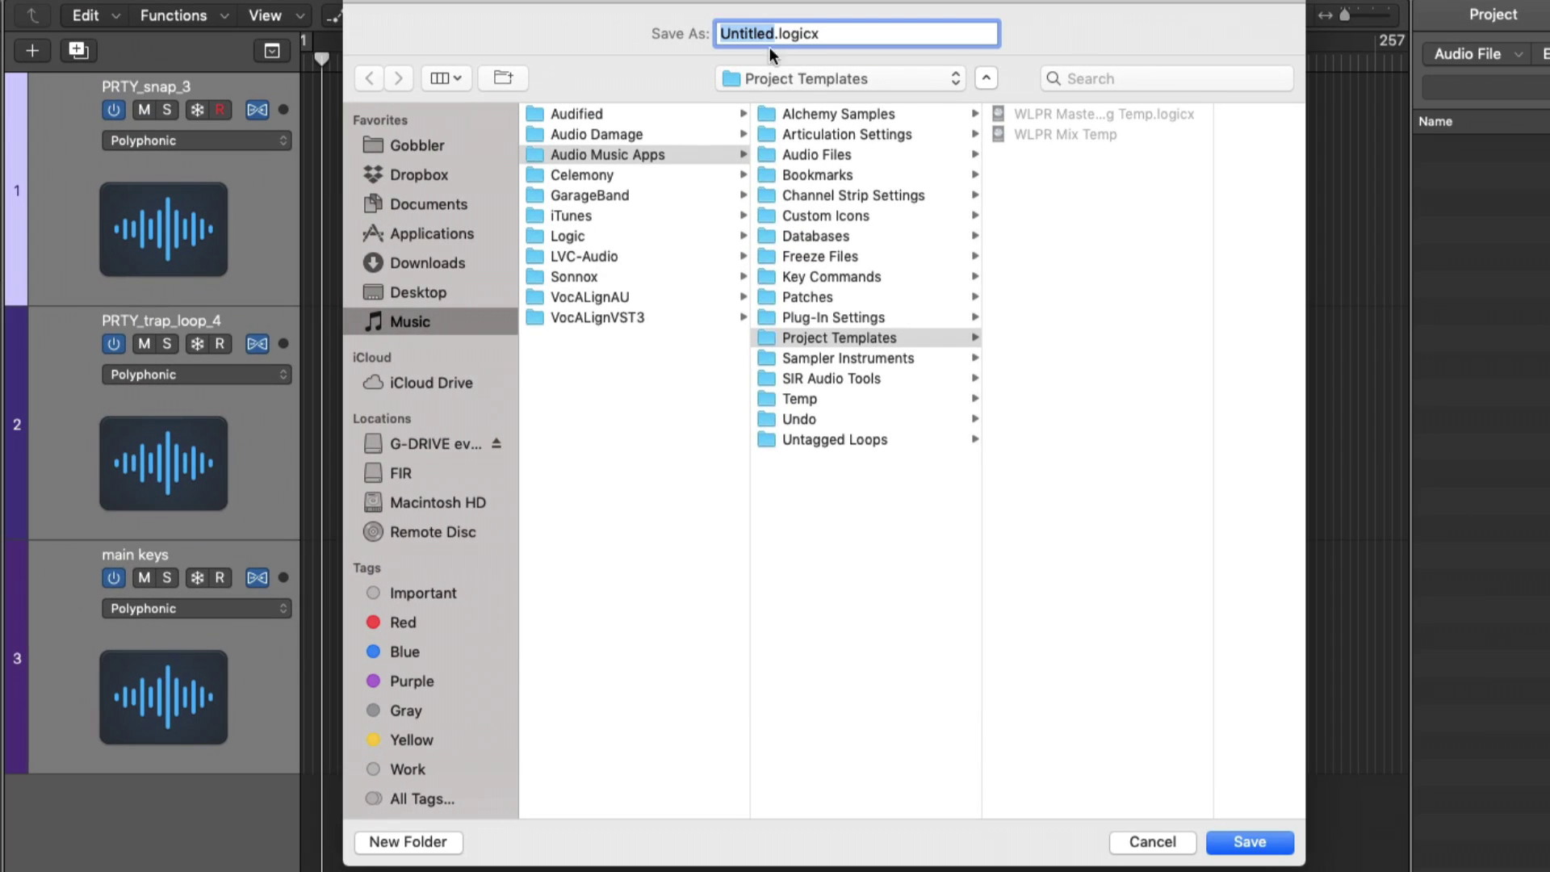
text(NEW DEFAULT)
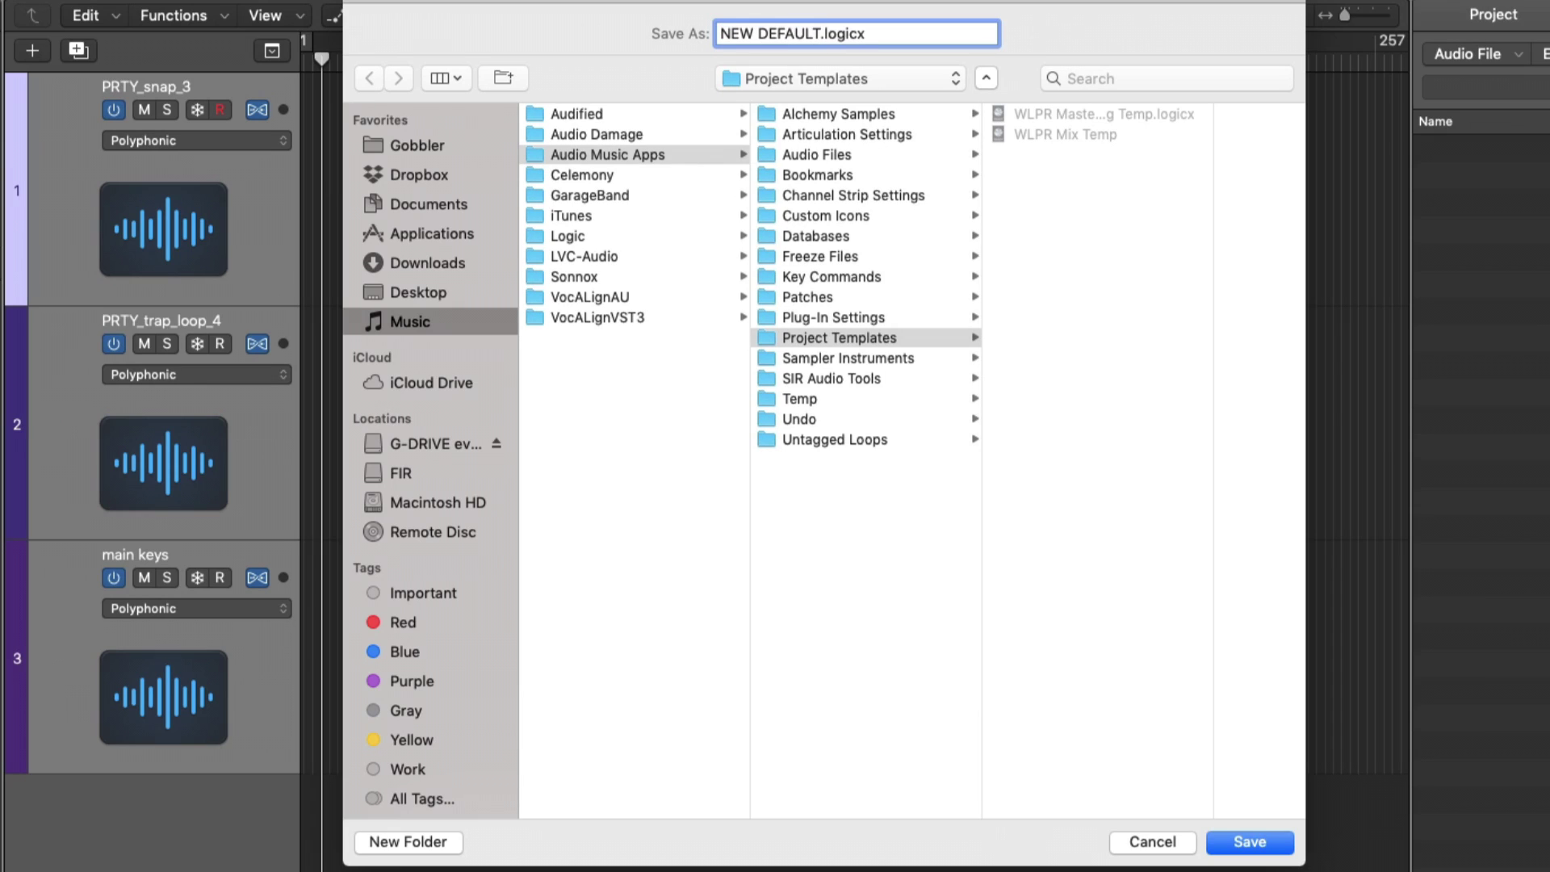
click(1248, 842)
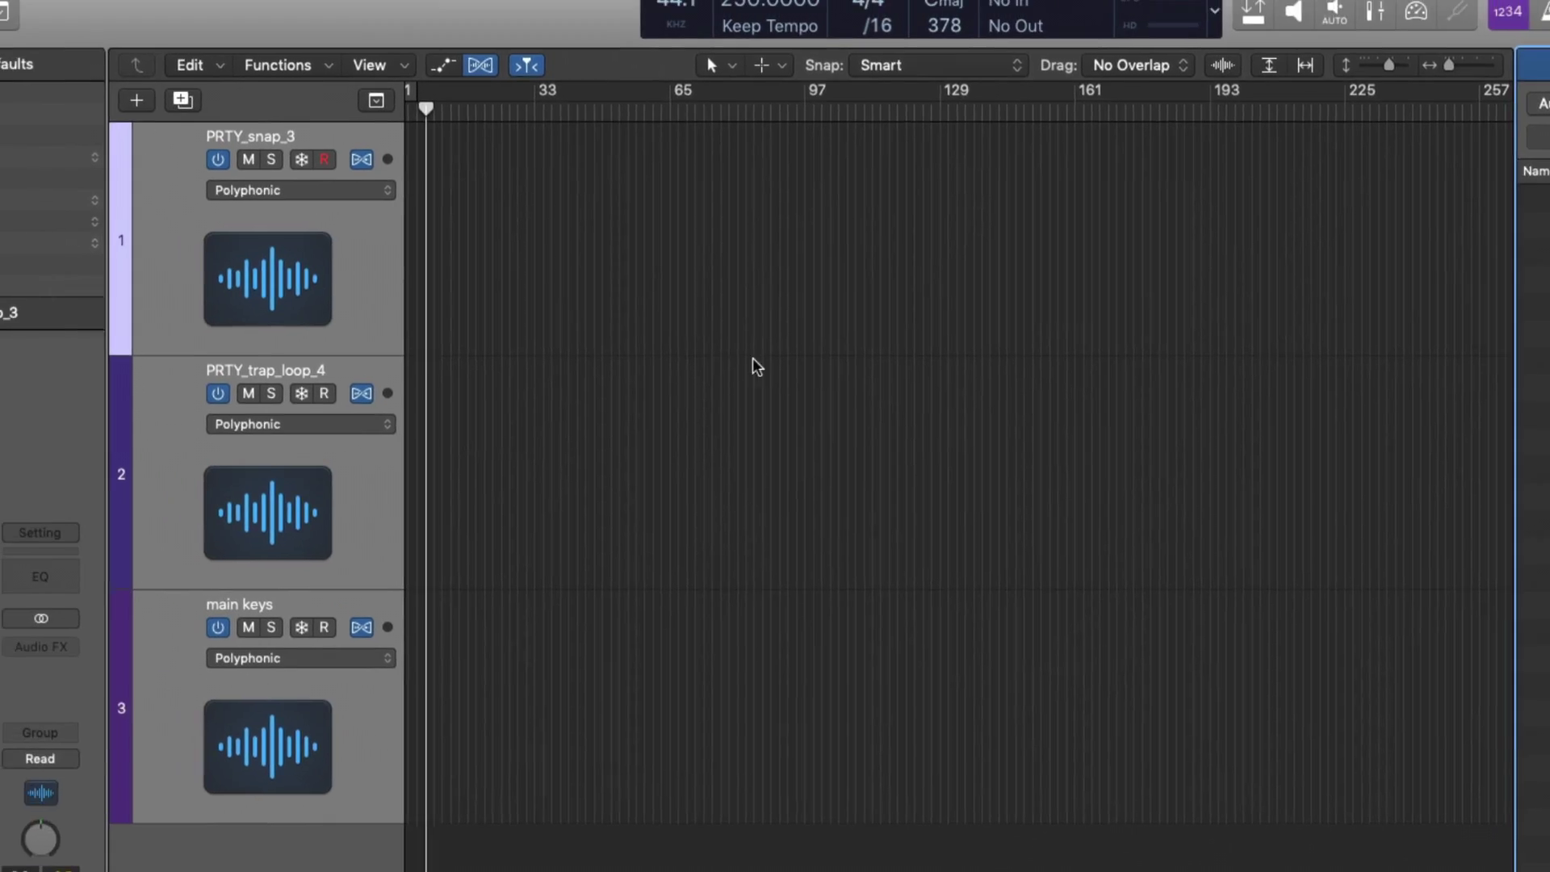
In General preferences, choose My Templates > NEW DEFAULT as the default template, then close Preferences
click(139, 9)
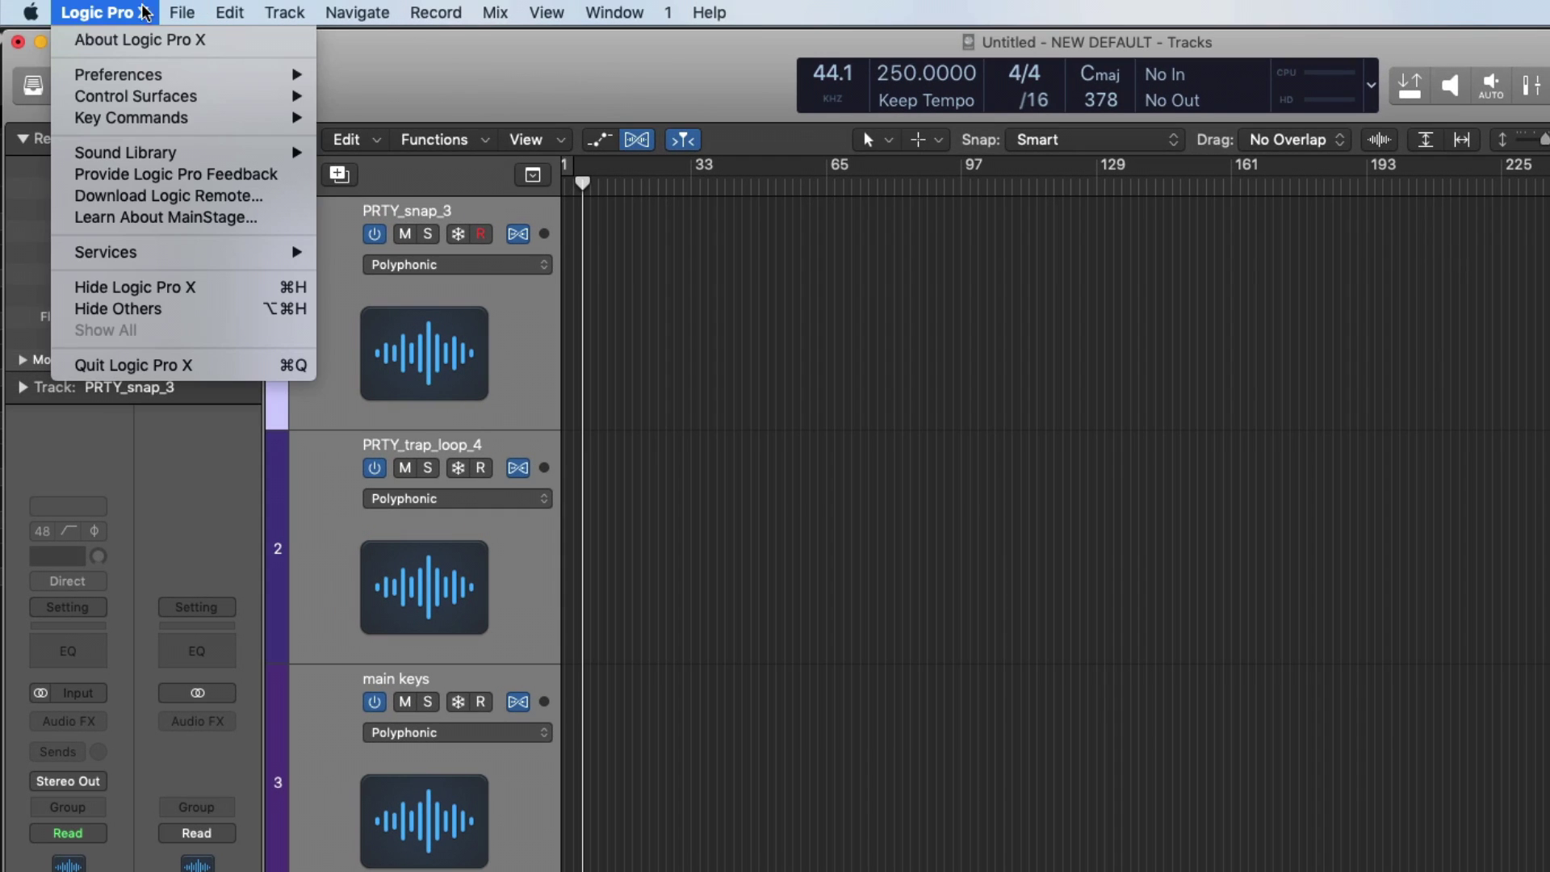
mouse_move(126, 77)
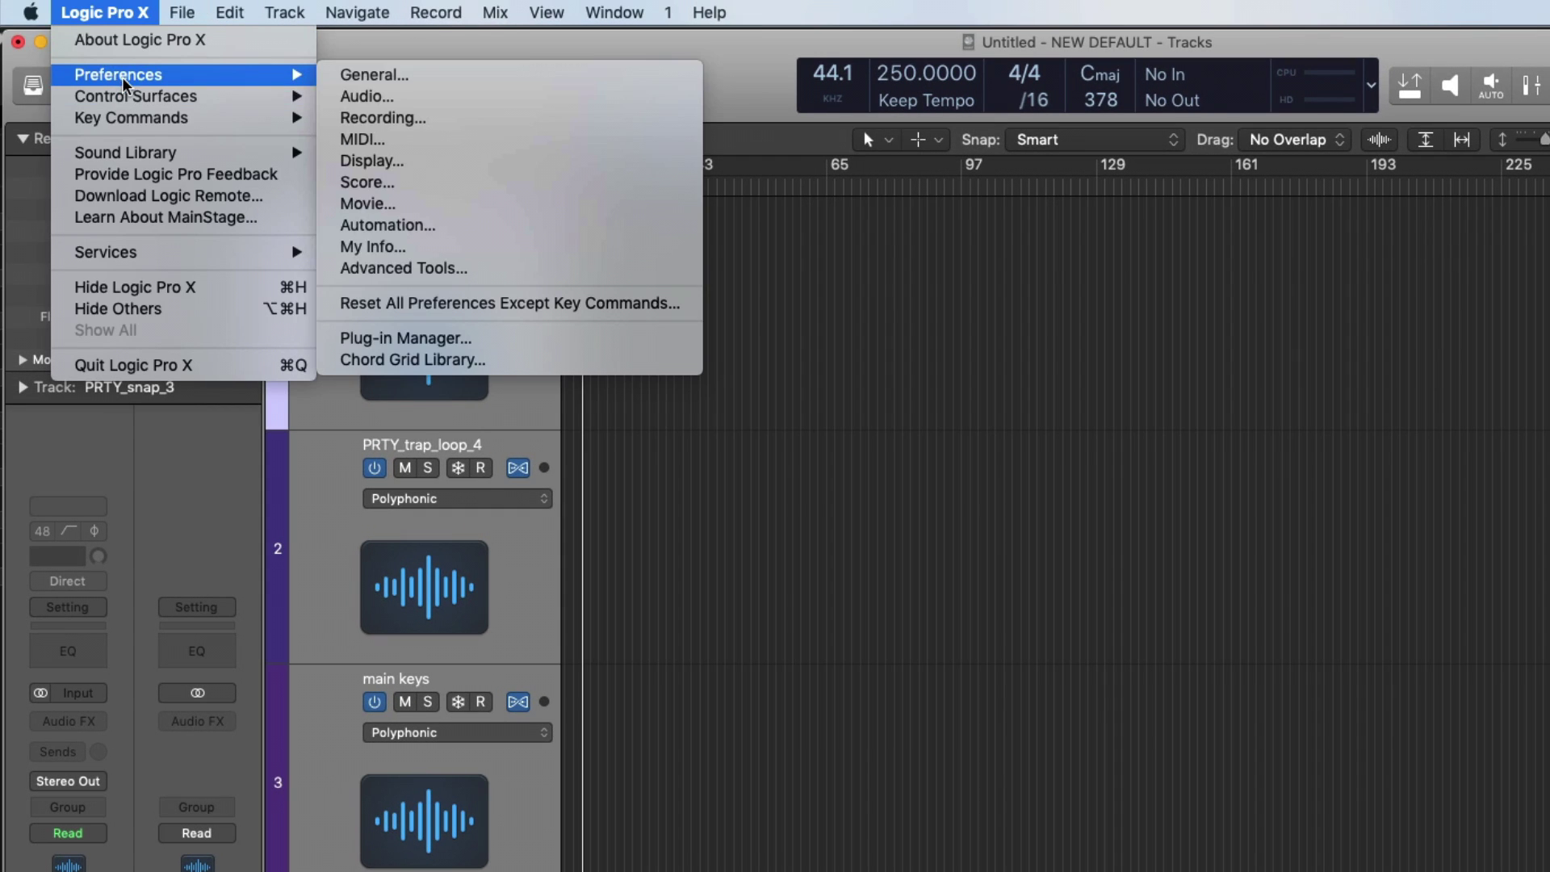
click(406, 76)
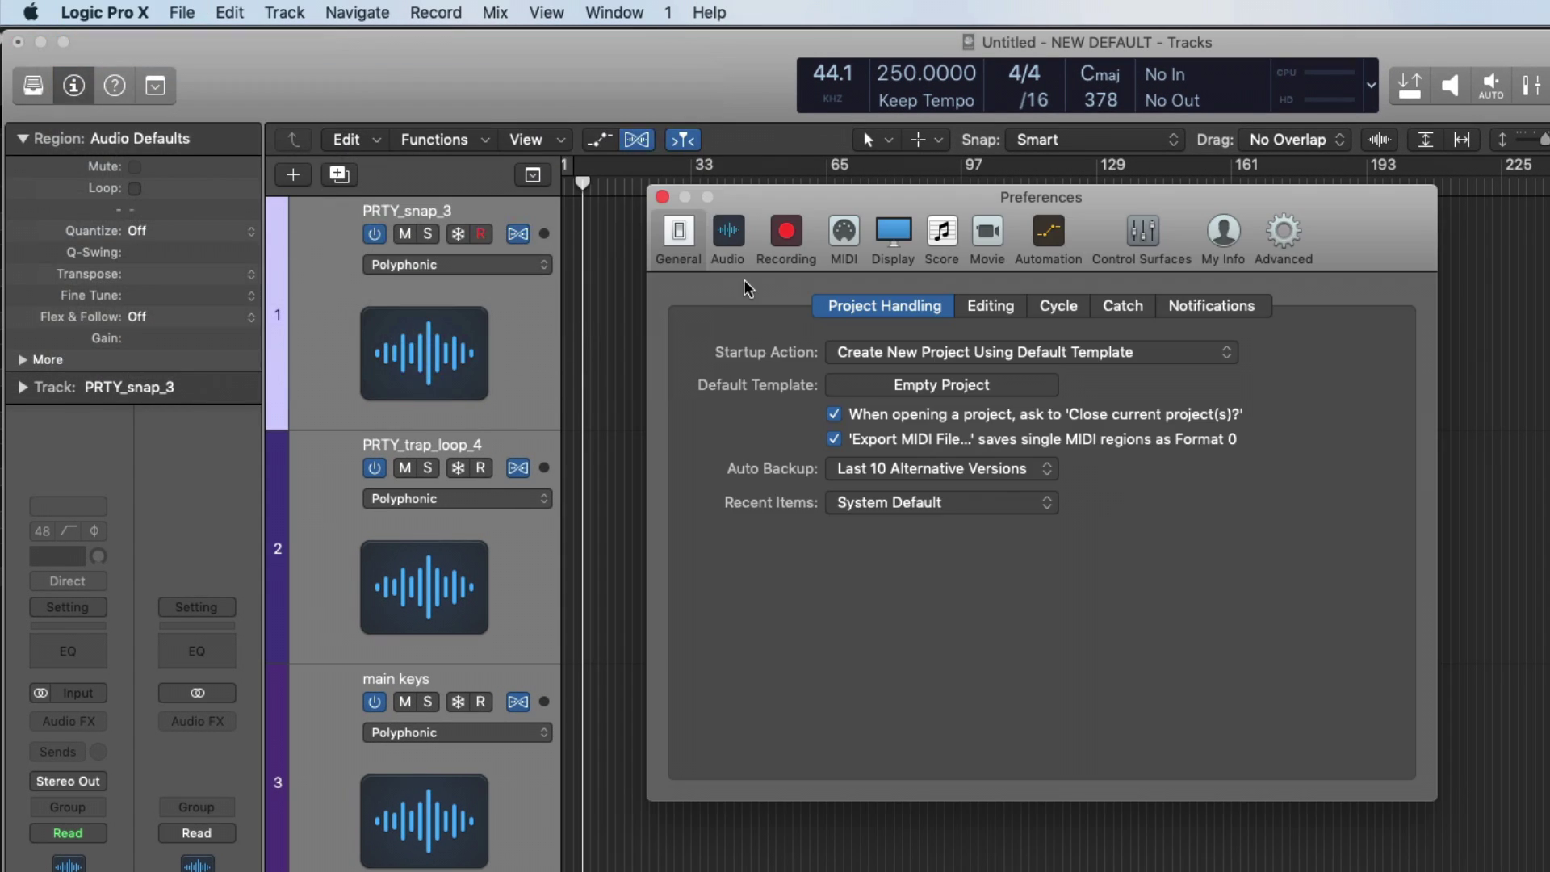
click(910, 395)
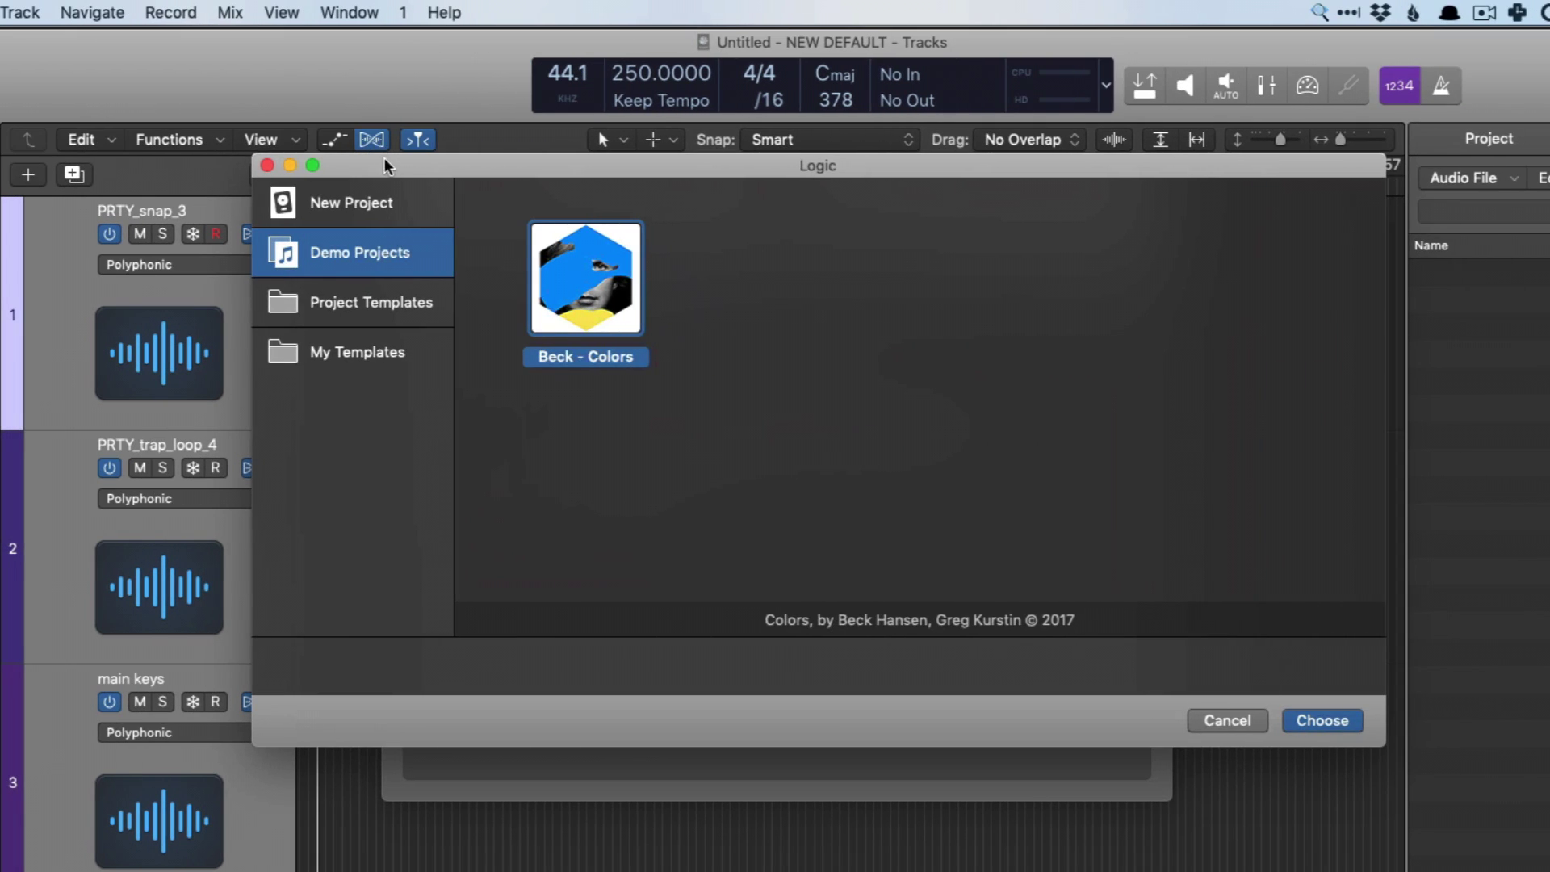
click(403, 384)
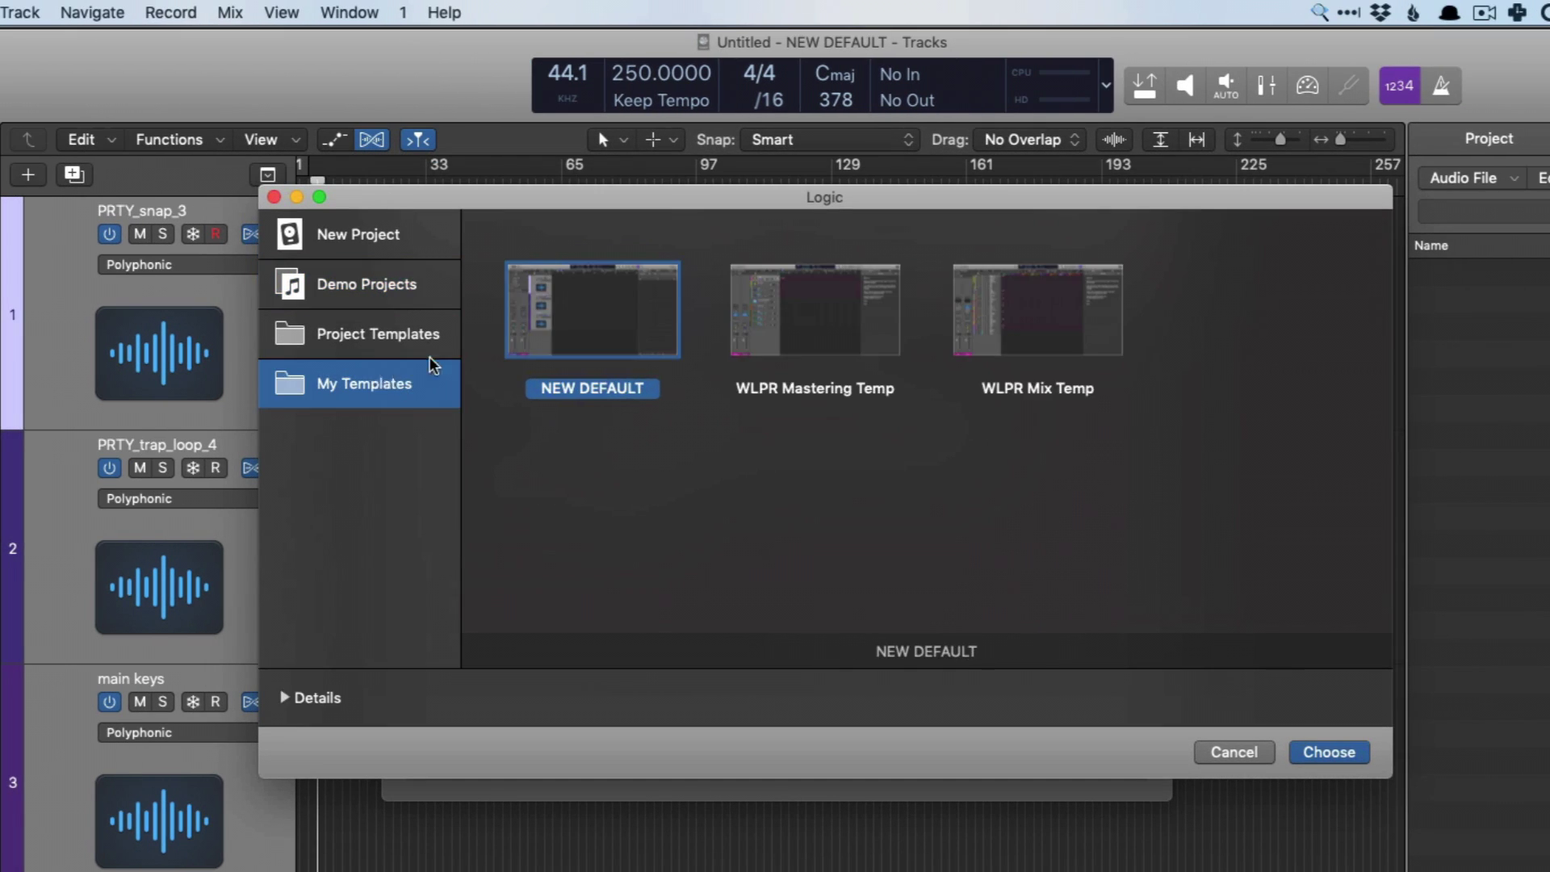
click(1357, 756)
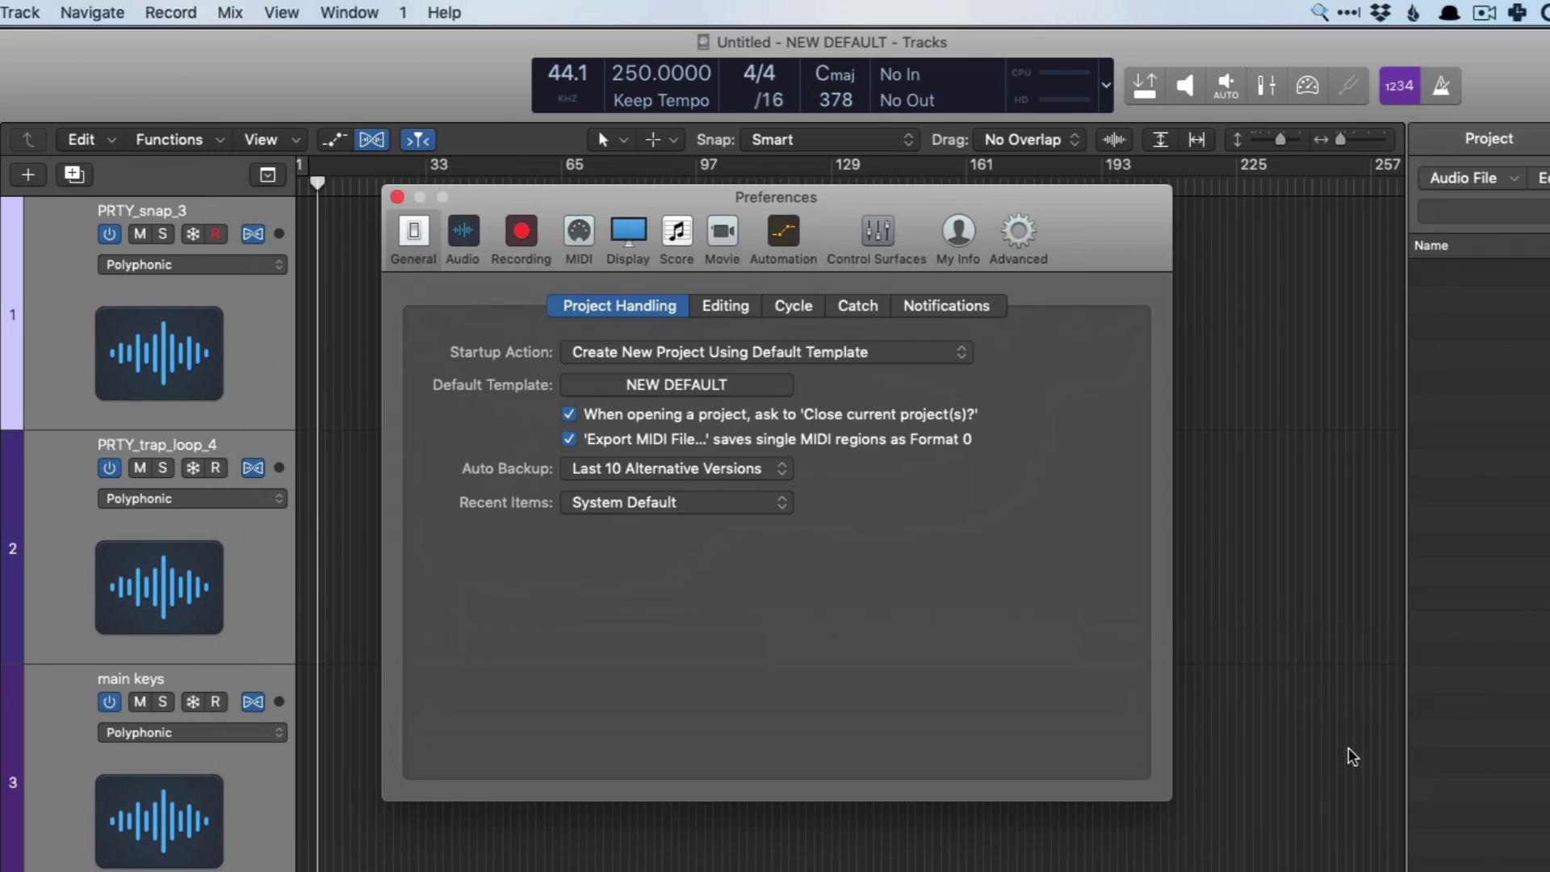
click(397, 197)
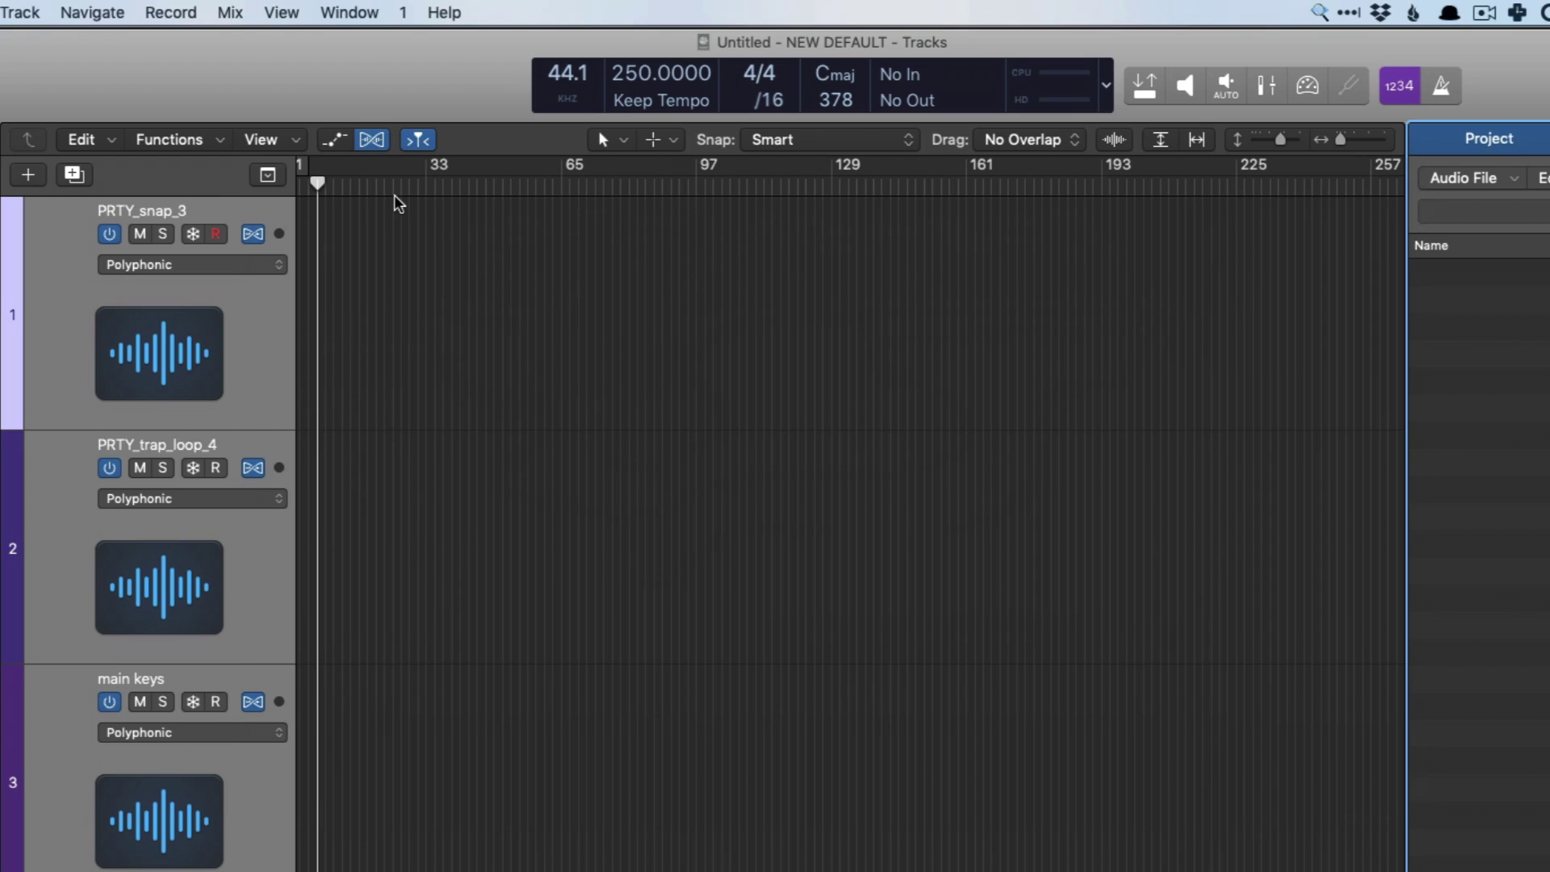